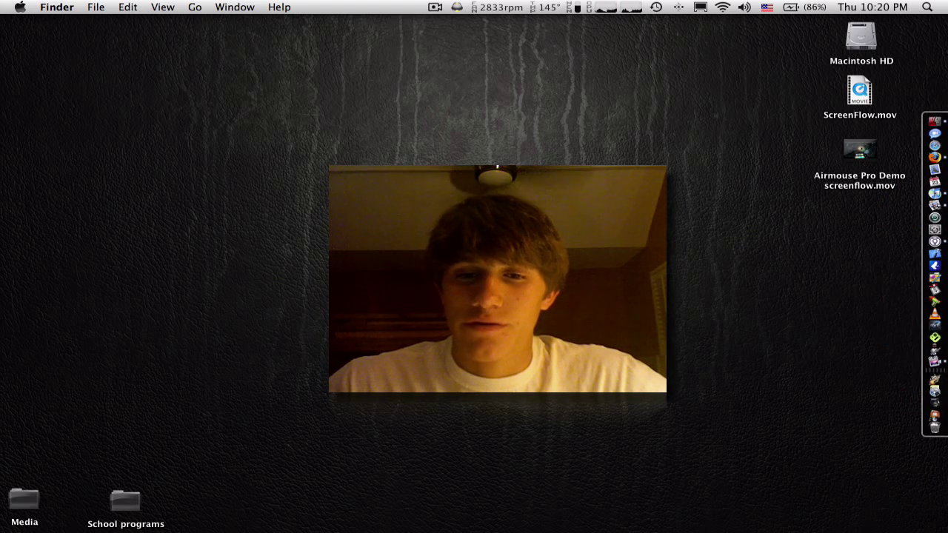
# Step: Open Firefox and load the PirateBay site at thepiratebay.org
pyautogui.press('F8')
pyautogui.click(291, 38)
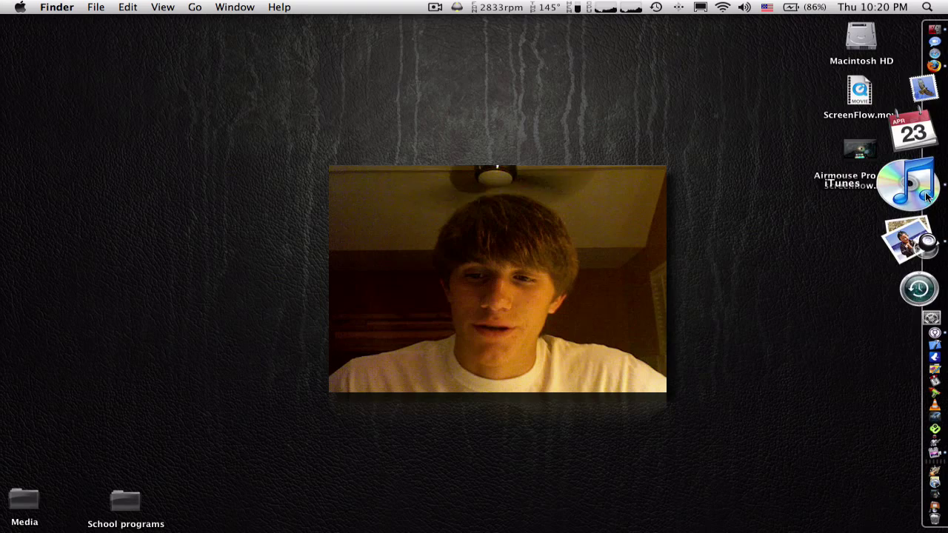
pyautogui.click(926, 170)
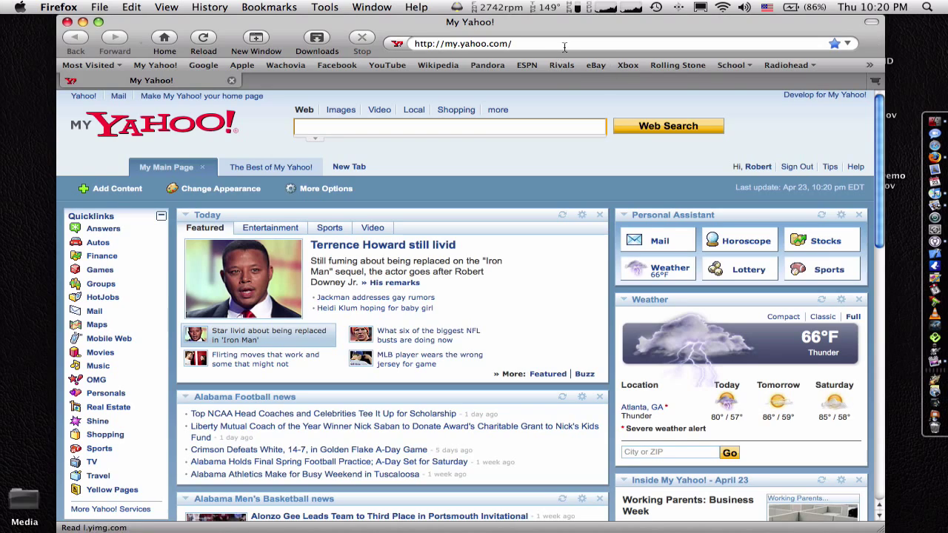
pyautogui.click(564, 45)
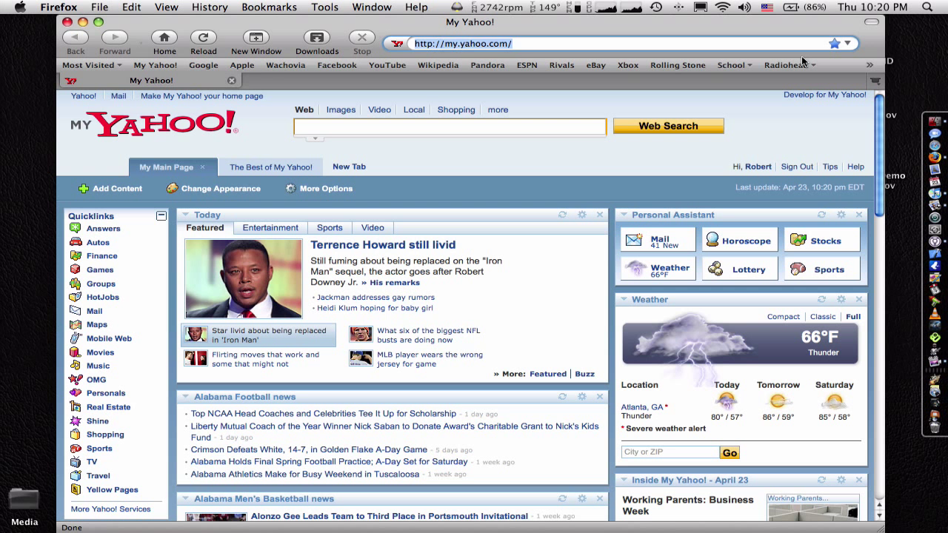
pyautogui.write('pirate')
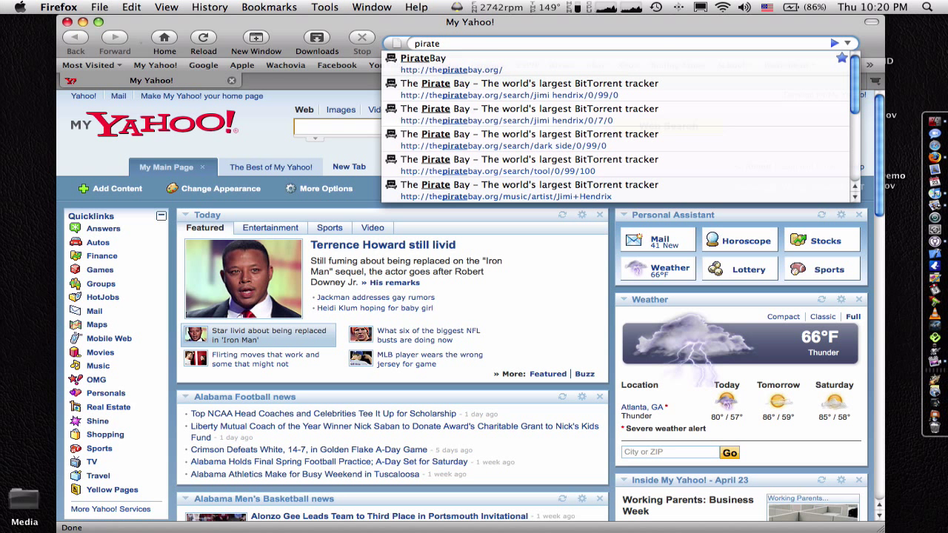
pyautogui.press('Down')
pyautogui.press('Return')
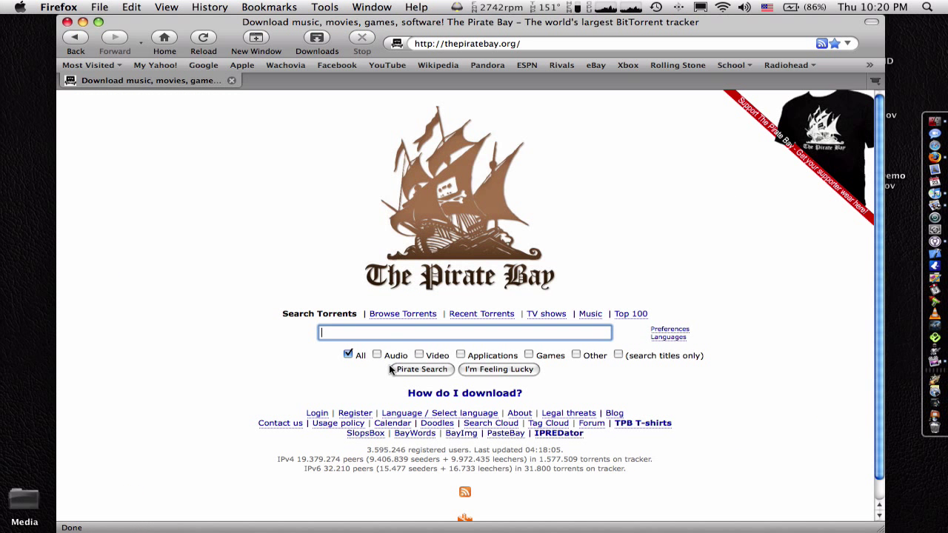
# Step: Browse the Top 100 music torrents and open the details page of Taylor Swift - Fearless
pyautogui.click(377, 355)
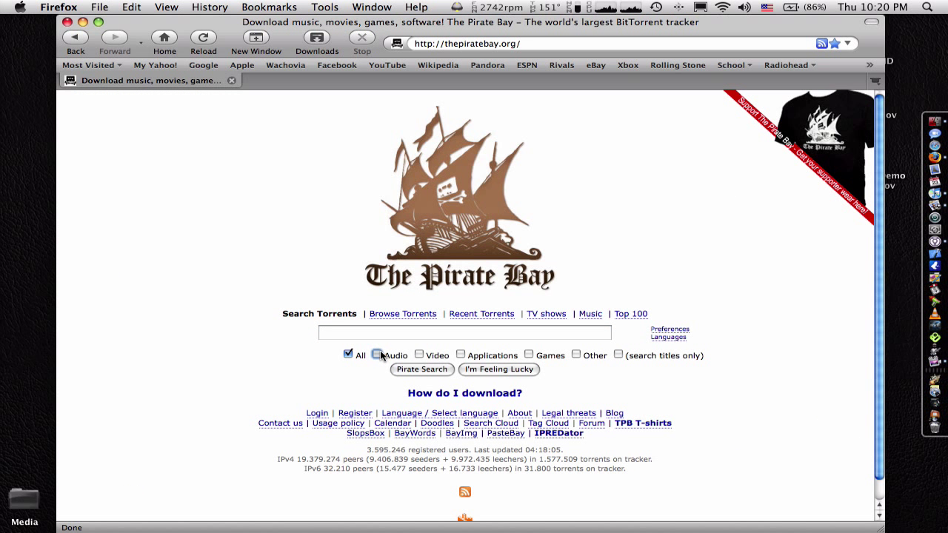
pyautogui.click(644, 315)
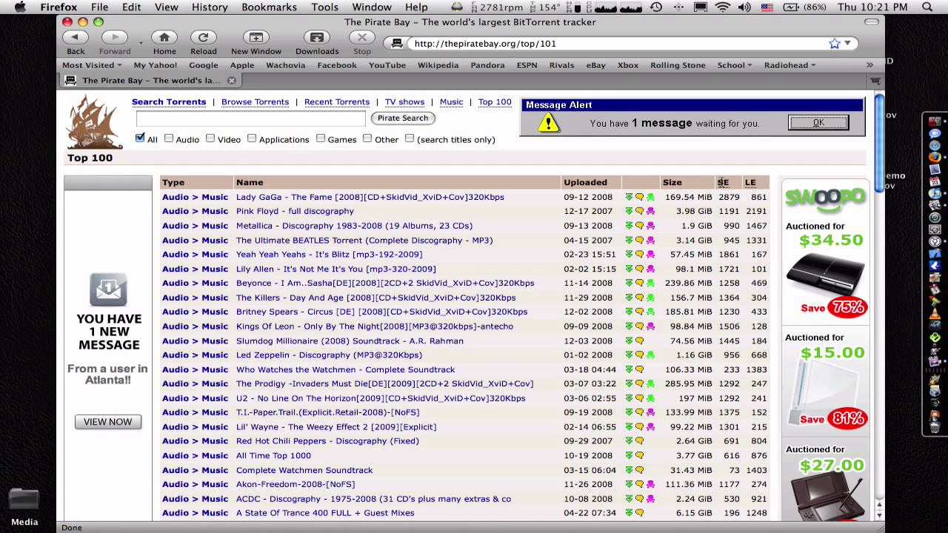
pyautogui.scroll(-5, 722, 184)
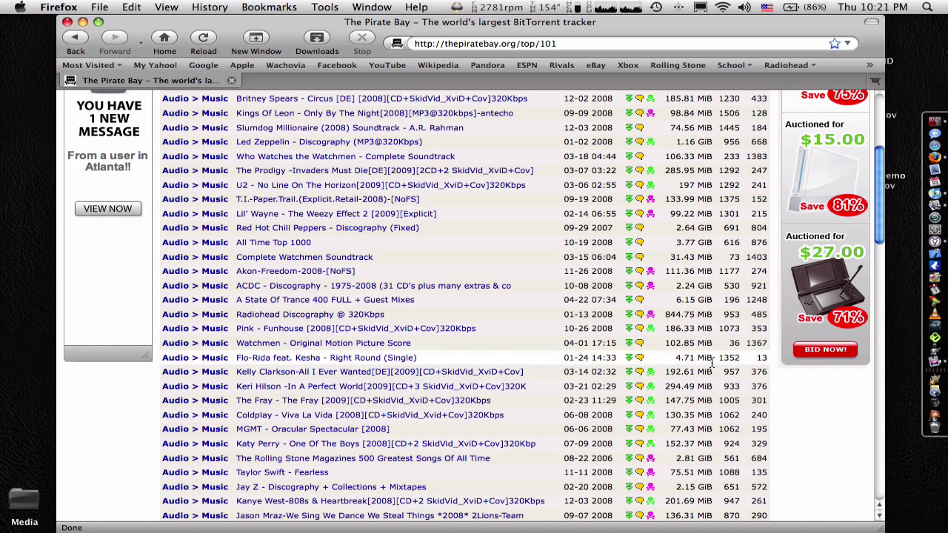
pyautogui.scroll(-1, 707, 367)
pyautogui.scroll(-2, 710, 364)
pyautogui.scroll(-1, 709, 364)
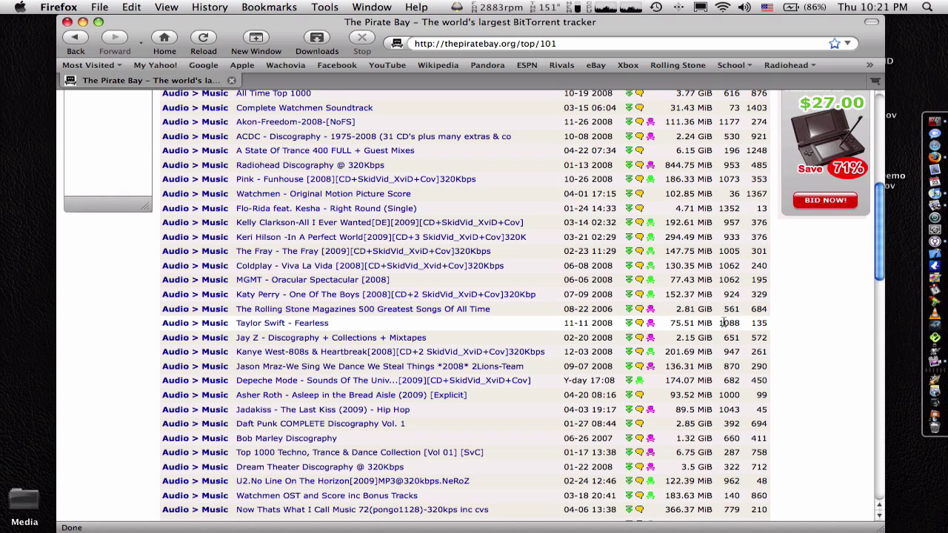
pyautogui.click(254, 324)
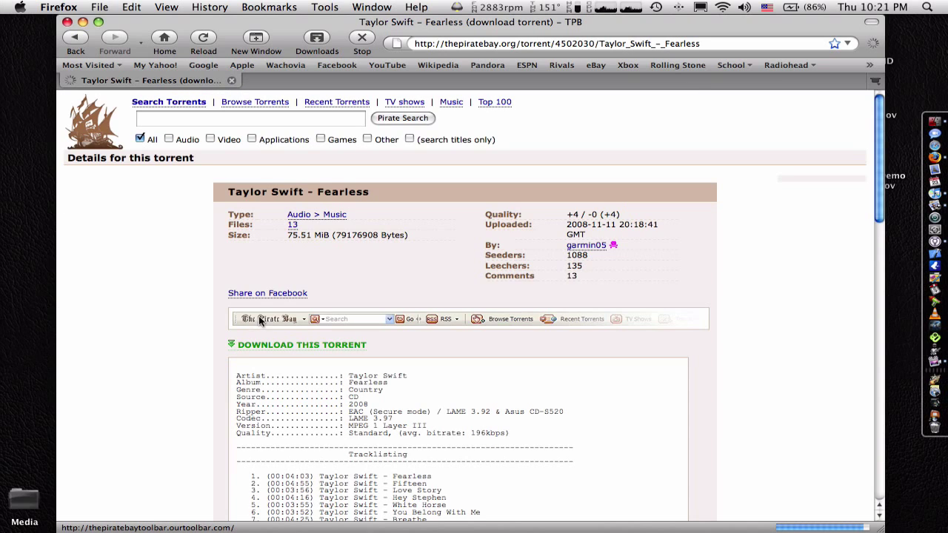
# Step: Review the torrent details, download the torrent file opening it with Transmission.app, and dismiss the browser's downloads list
pyautogui.scroll(-10, 259, 314)
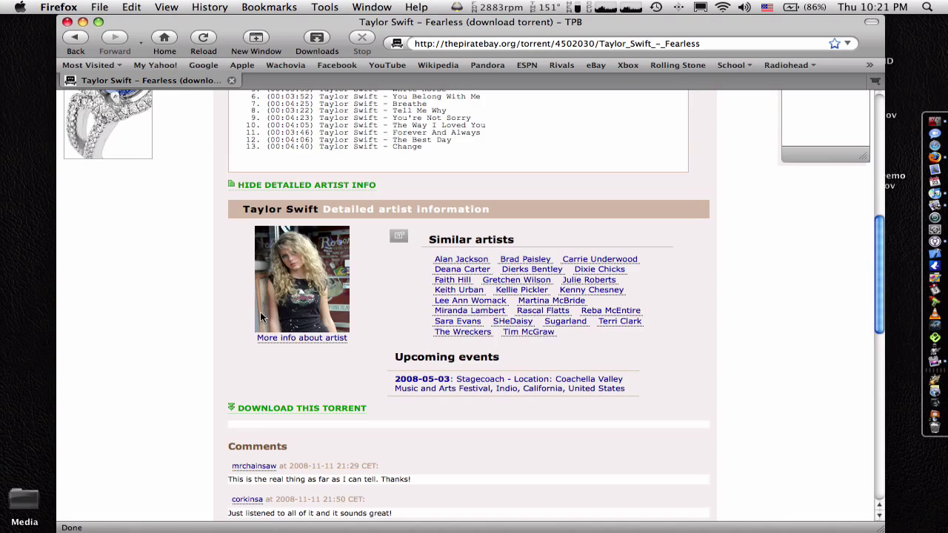
pyautogui.scroll(15, 260, 315)
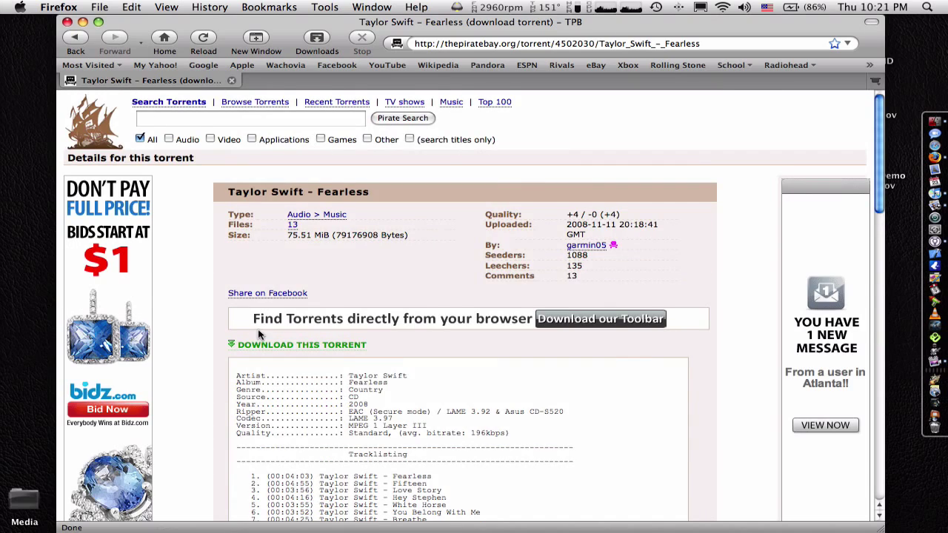
pyautogui.scroll(-5, 259, 329)
pyautogui.scroll(5, 268, 324)
pyautogui.scroll(-1, 264, 324)
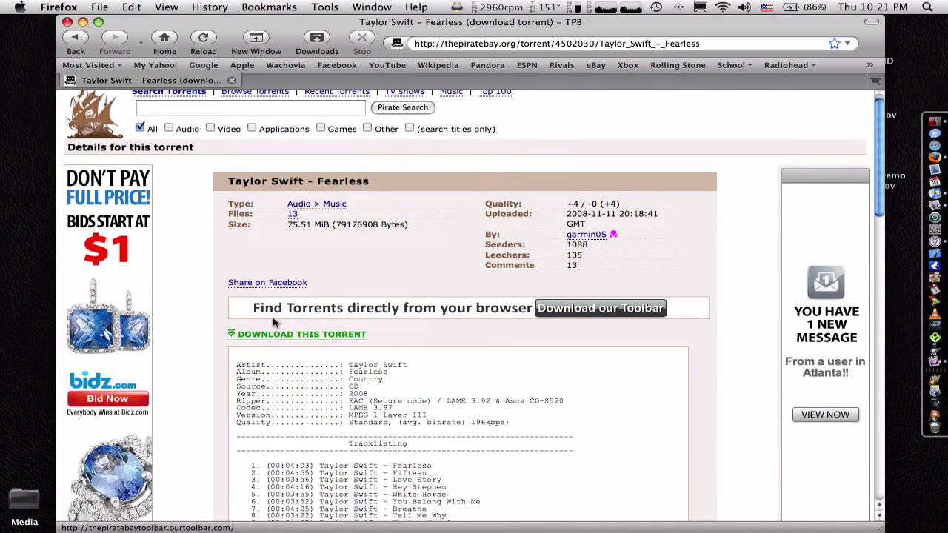
pyautogui.click(275, 334)
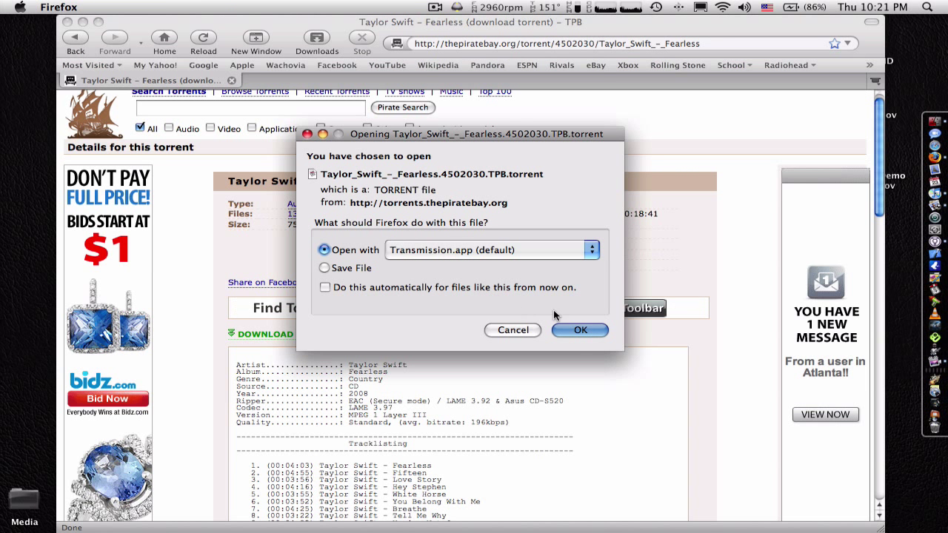
pyautogui.click(574, 332)
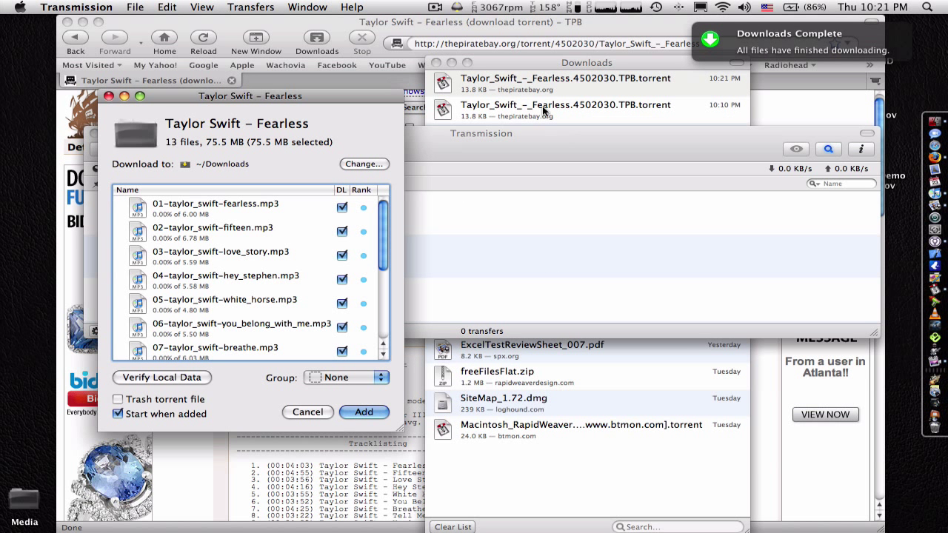
pyautogui.click(436, 63)
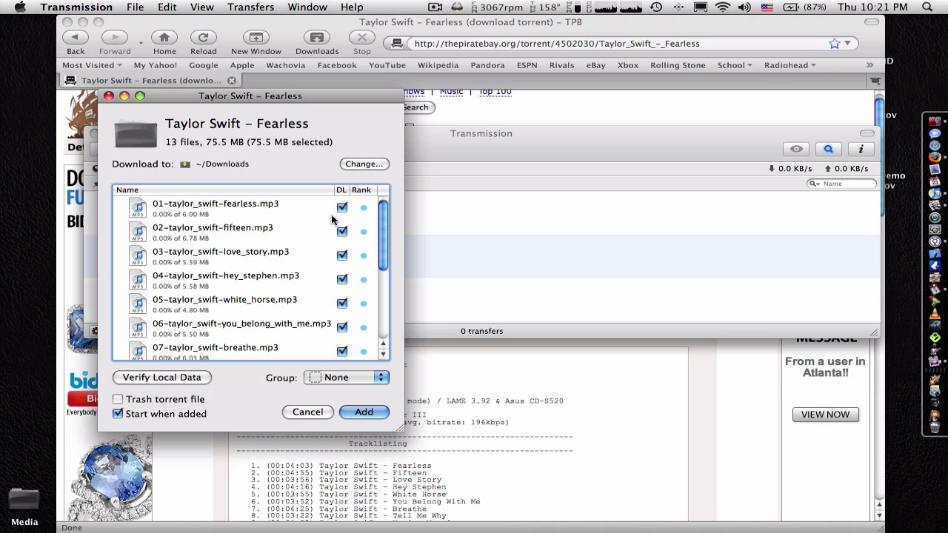
# Step: Change the torrent's download folder to Transmission Audio Downloads inside Music
pyautogui.click(347, 167)
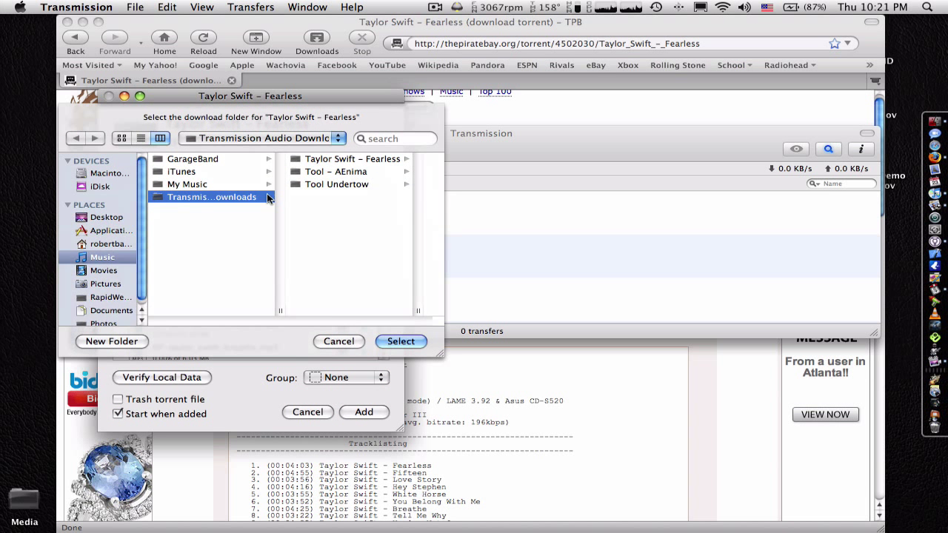
pyautogui.scroll(-3, 104, 304)
pyautogui.click(103, 296)
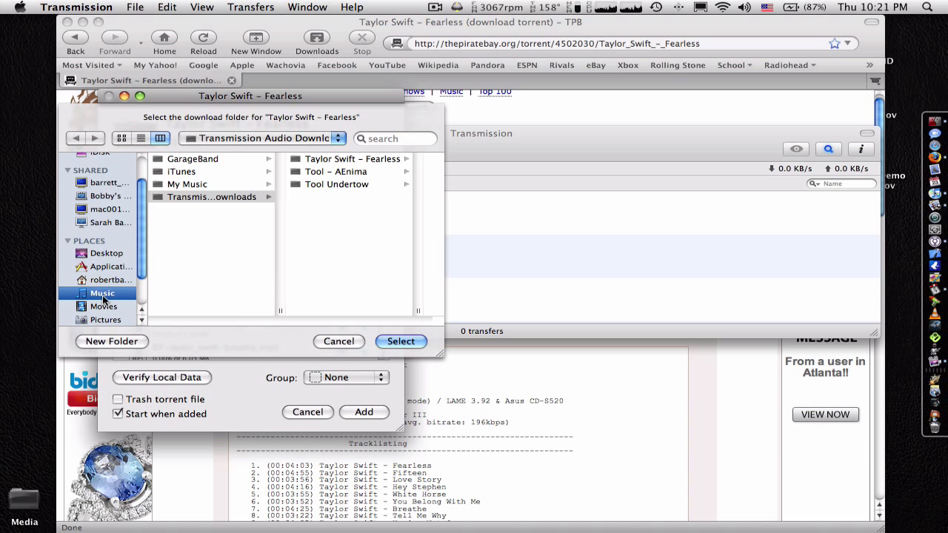
pyautogui.click(213, 197)
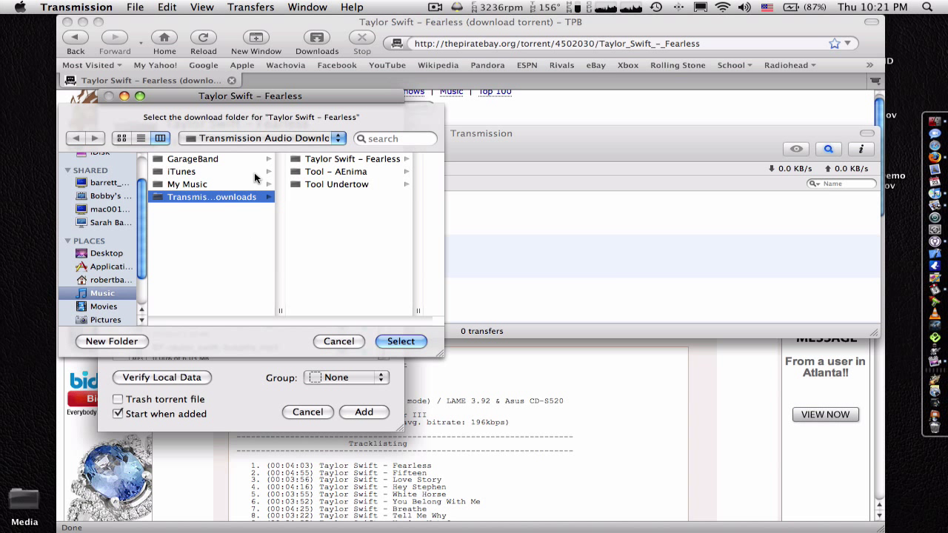
pyautogui.click(399, 340)
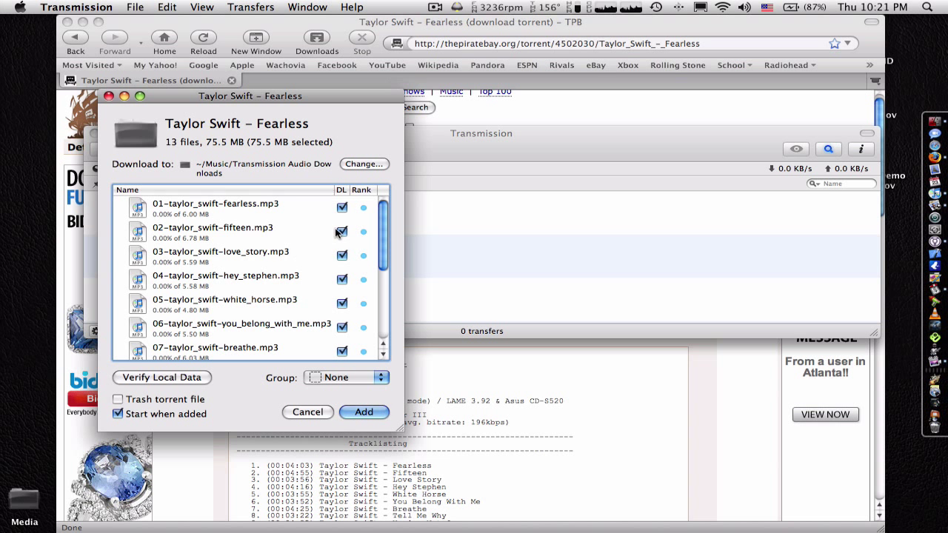
# Step: Assign the torrent to the Red group and add it to the transfers
pyautogui.scroll(-5, 338, 236)
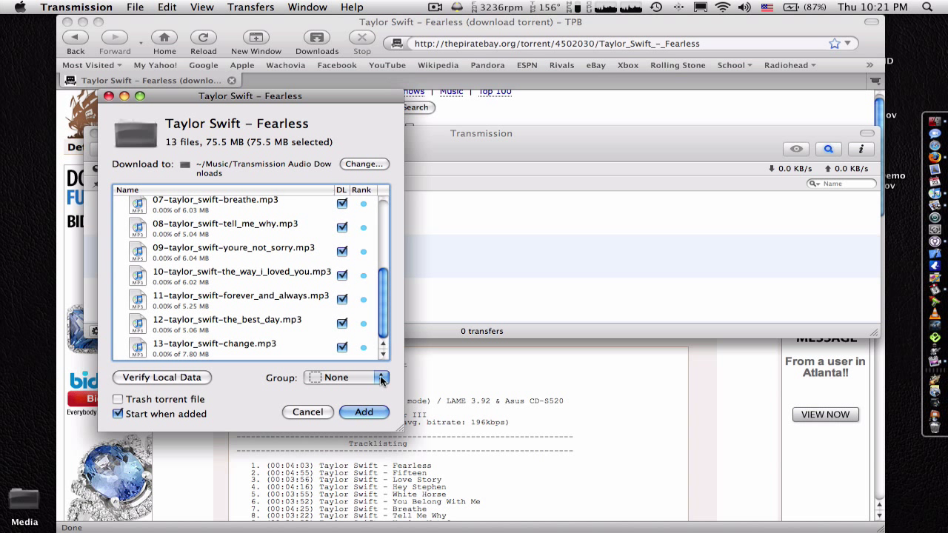
pyautogui.click(315, 378)
pyautogui.click(310, 390)
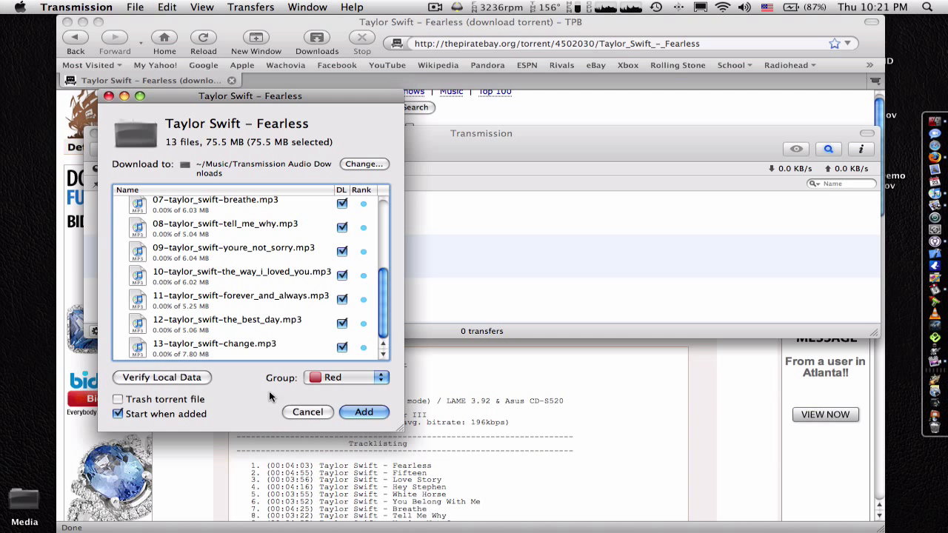
pyautogui.click(361, 416)
# Step: Move the Transmission window up the desktop and close the Firefox window behind it
pyautogui.moveTo(477, 138); pyautogui.dragTo(462, 33)
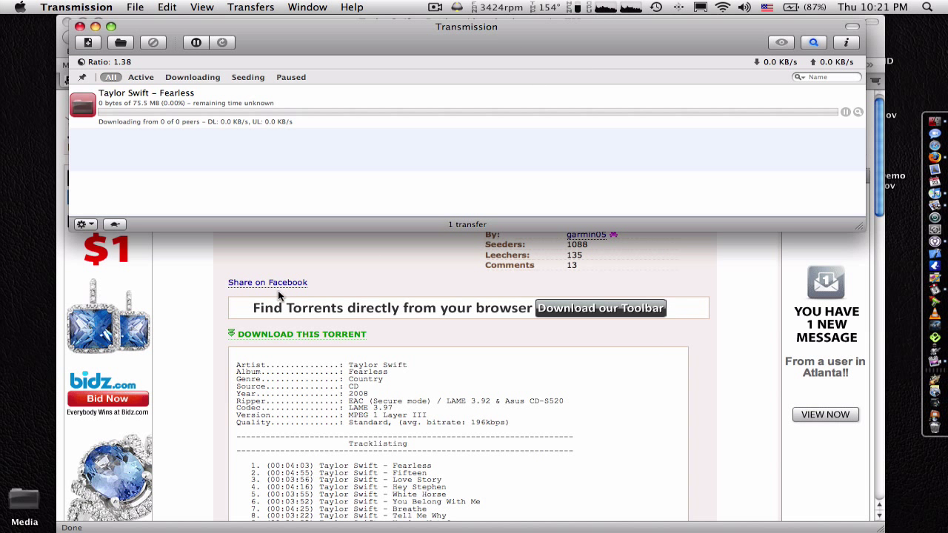
pyautogui.click(186, 310)
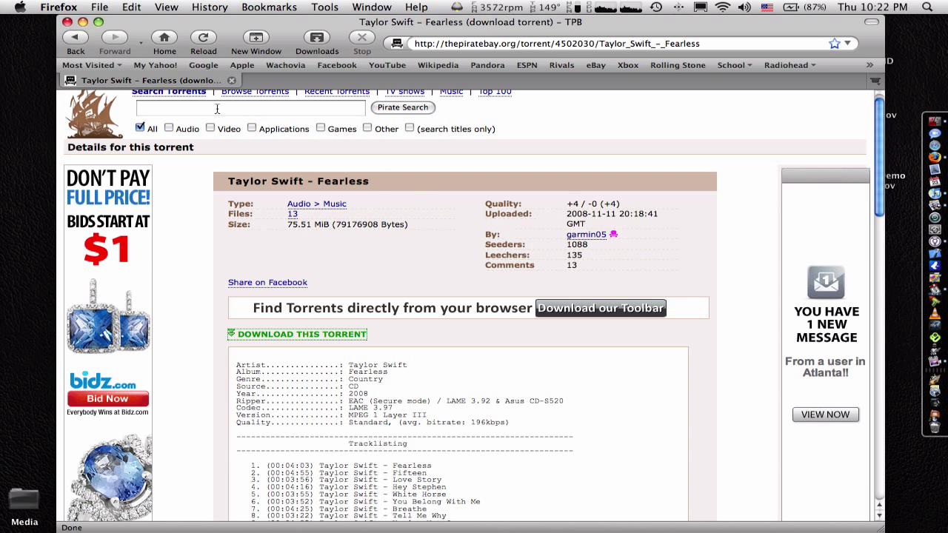
pyautogui.click(67, 22)
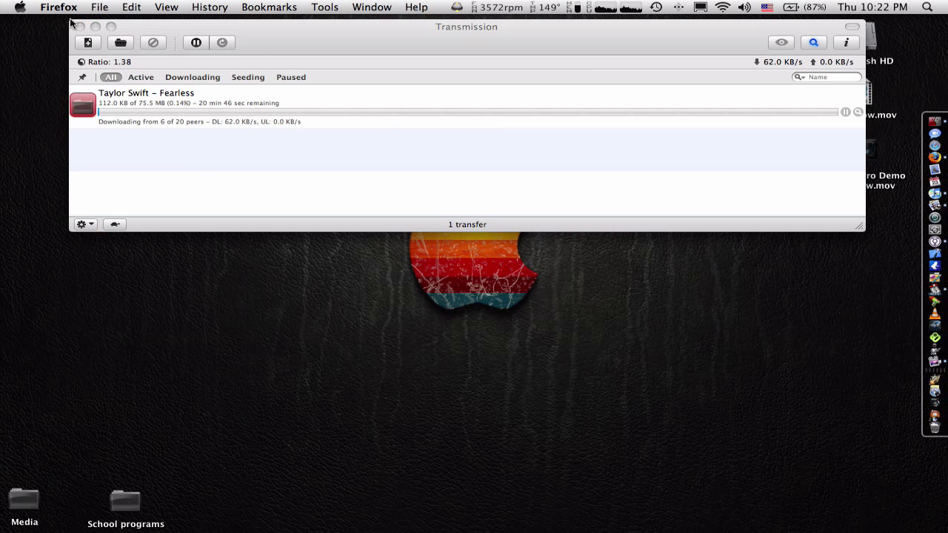
pyautogui.click(388, 33)
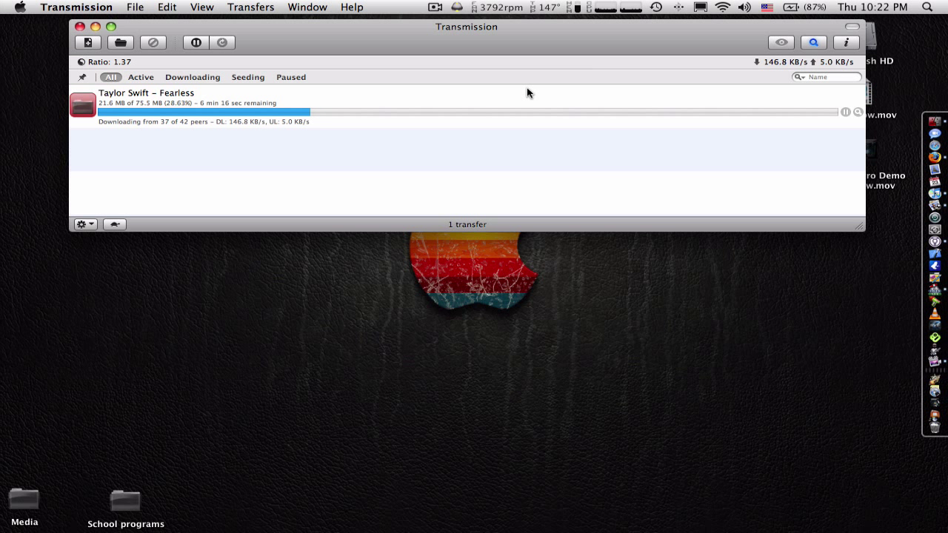
# Step: Select the Taylor Swift - Fearless transfer, turn the sound volume down, and view the transfer's pause and removal options
pyautogui.click(340, 111)
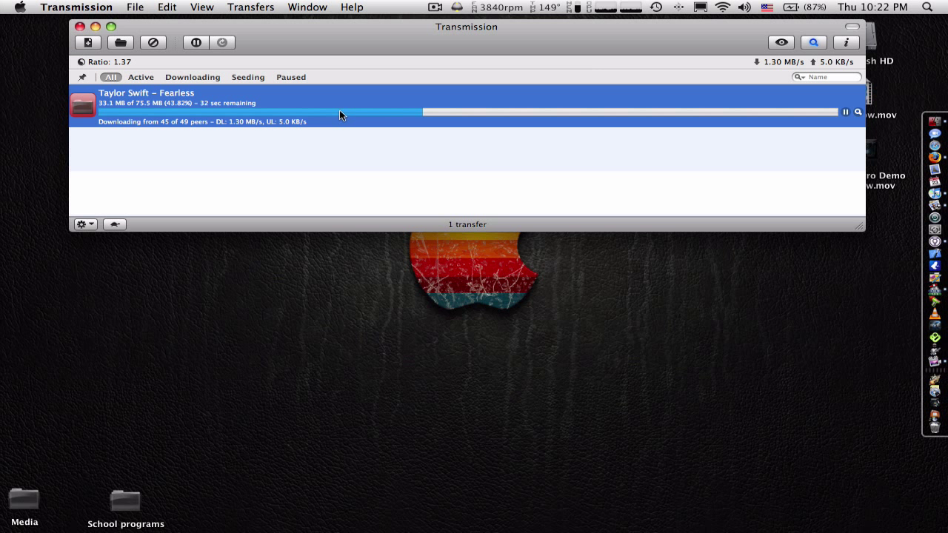
pyautogui.press('XF86AudioLowerVolume')
pyautogui.press('XF86AudioLowerVolume')
pyautogui.press('XF86AudioLowerVolume')
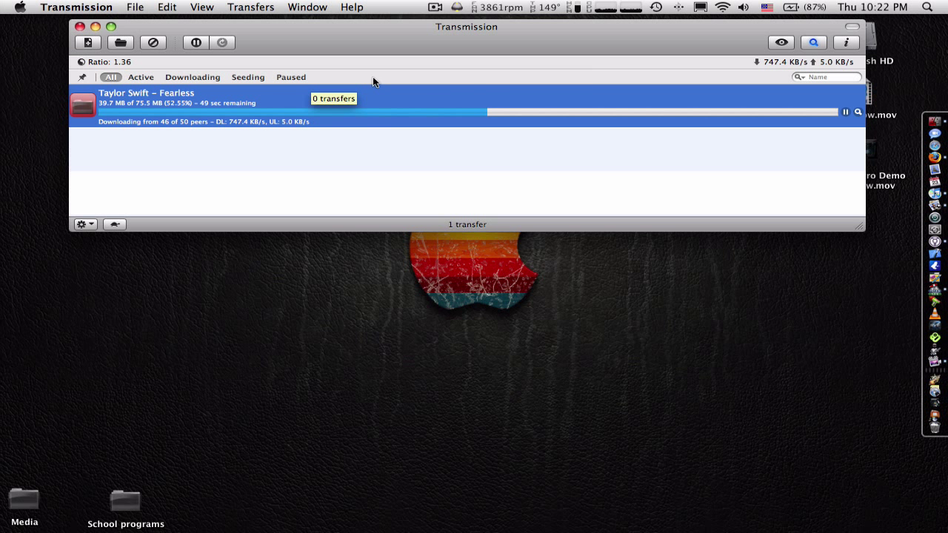
pyautogui.rightClick(319, 110)
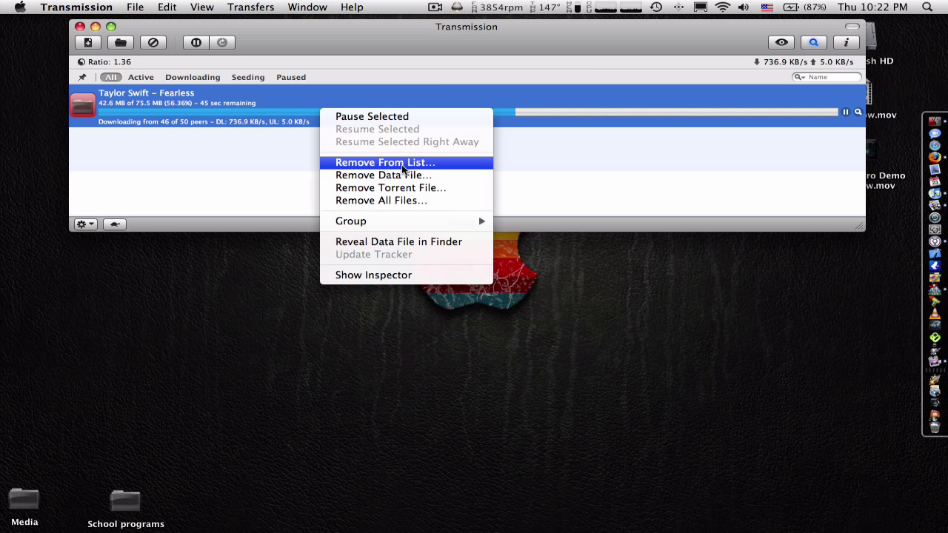
pyautogui.click(234, 143)
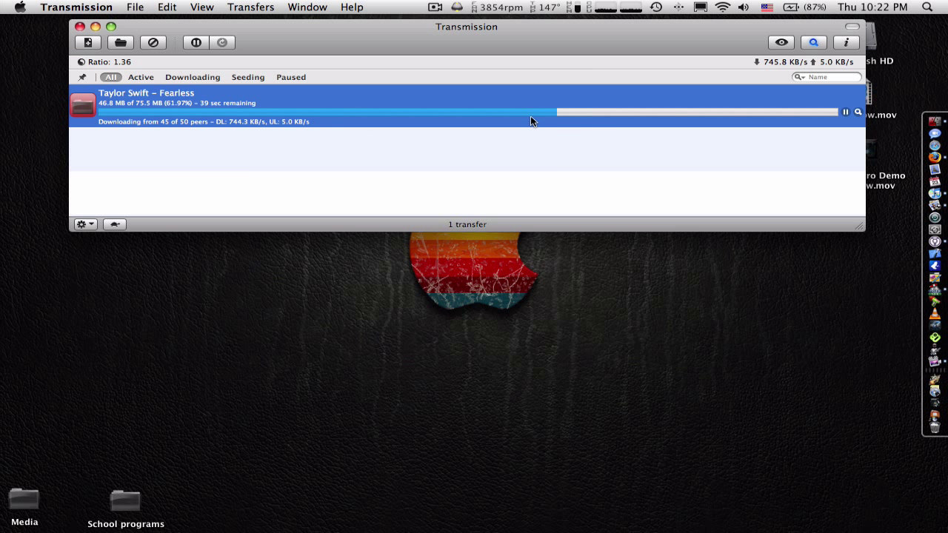
# Step: Pause the Taylor Swift - Fearless transfer, then remove it with all its files and close Transmission's window
pyautogui.click(196, 43)
pyautogui.click(327, 133)
pyautogui.click(374, 116)
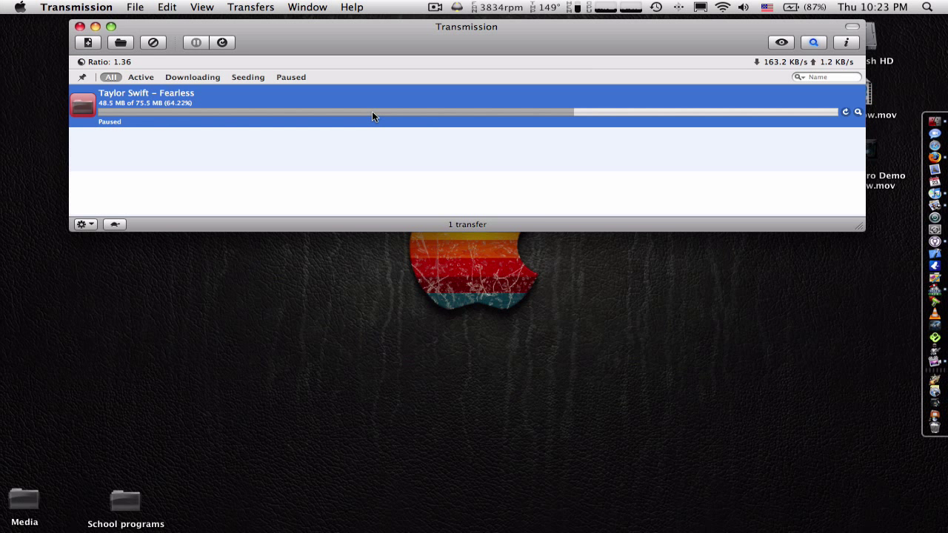
pyautogui.rightClick(373, 112)
pyautogui.click(438, 203)
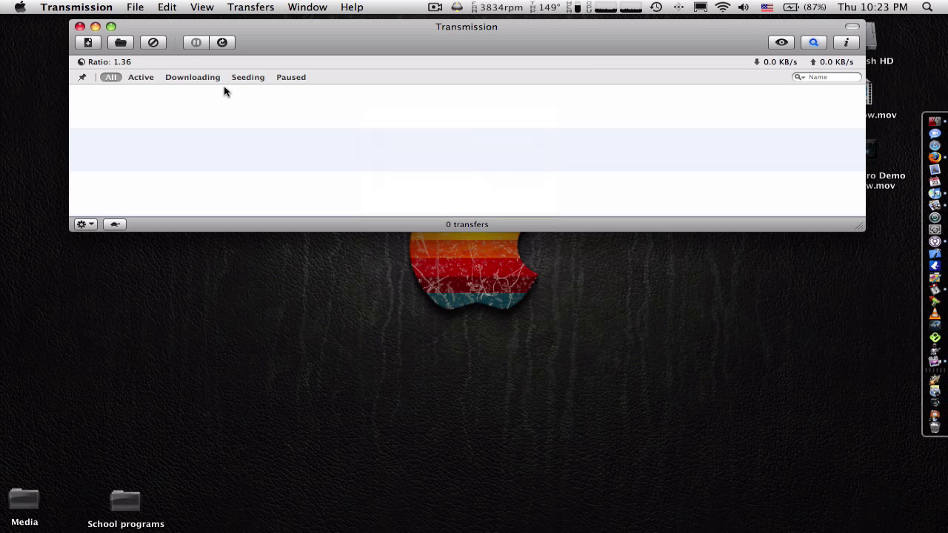
pyautogui.click(80, 27)
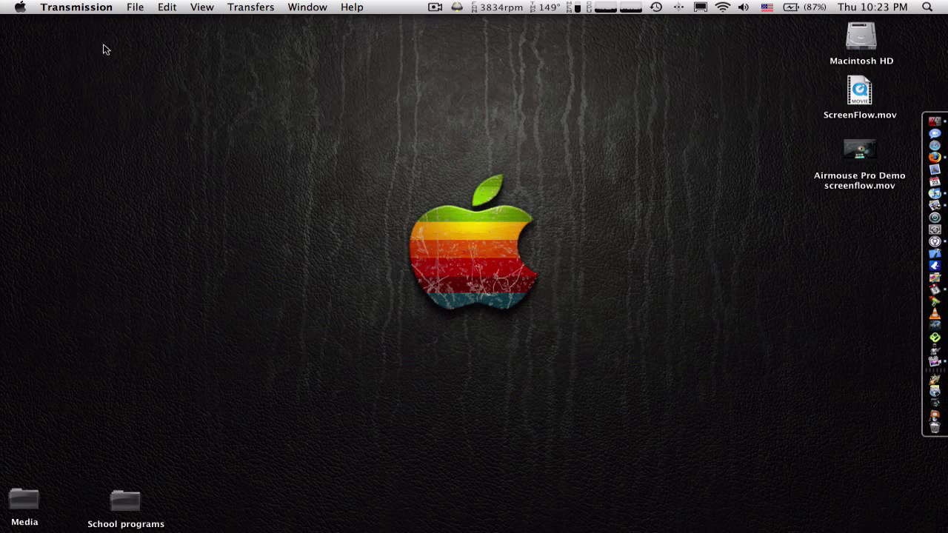
# Step: Open Vuze from the desktop
pyautogui.moveTo(159, 84); pyautogui.dragTo(252, 87)
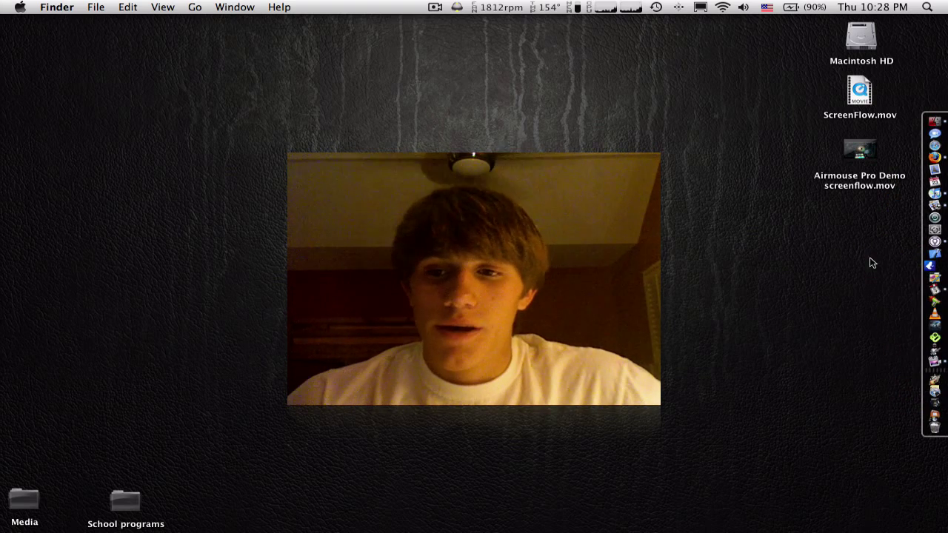
pyautogui.click(931, 267)
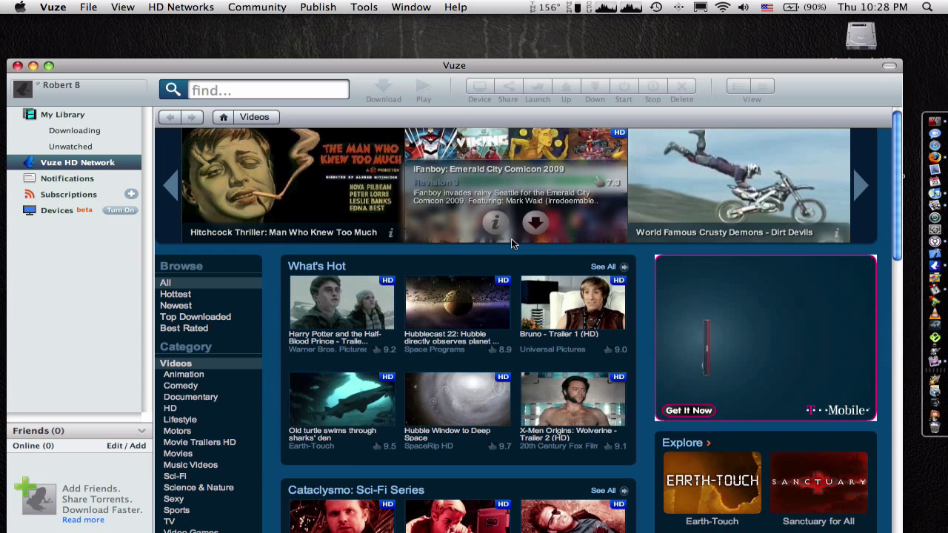
# Step: Browse the hottest videos on the Vuze HD Network, then open the Video Games category
pyautogui.scroll(-3, 280, 343)
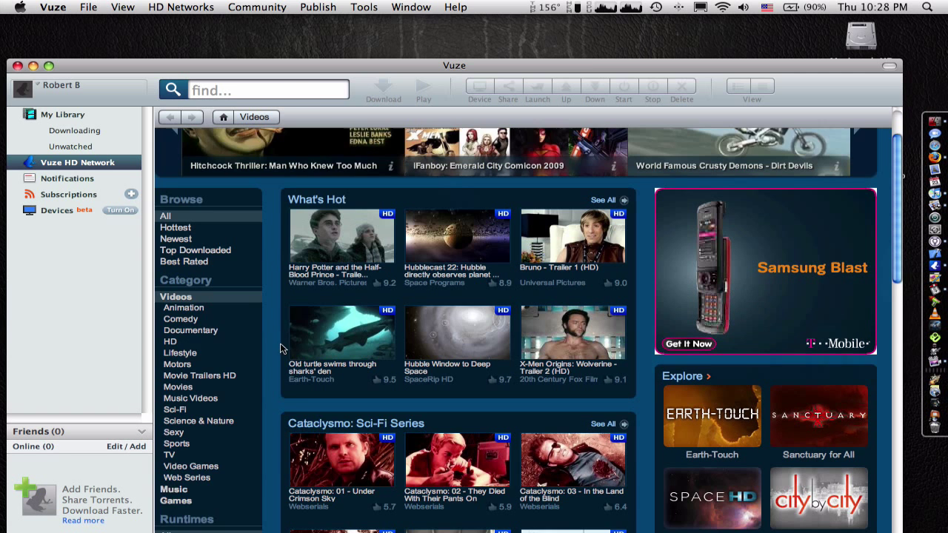
pyautogui.scroll(-1, 280, 343)
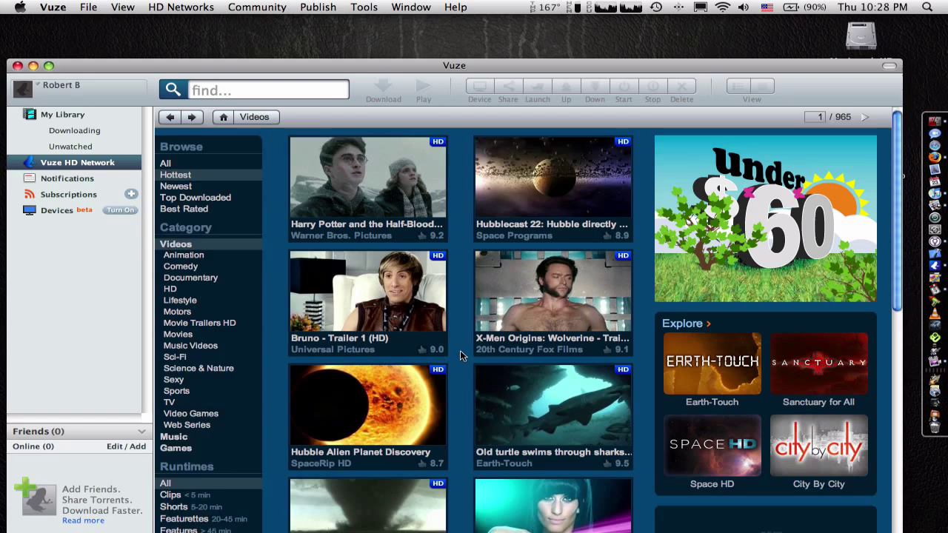
pyautogui.scroll(-1, 571, 370)
pyautogui.scroll(-5, 570, 367)
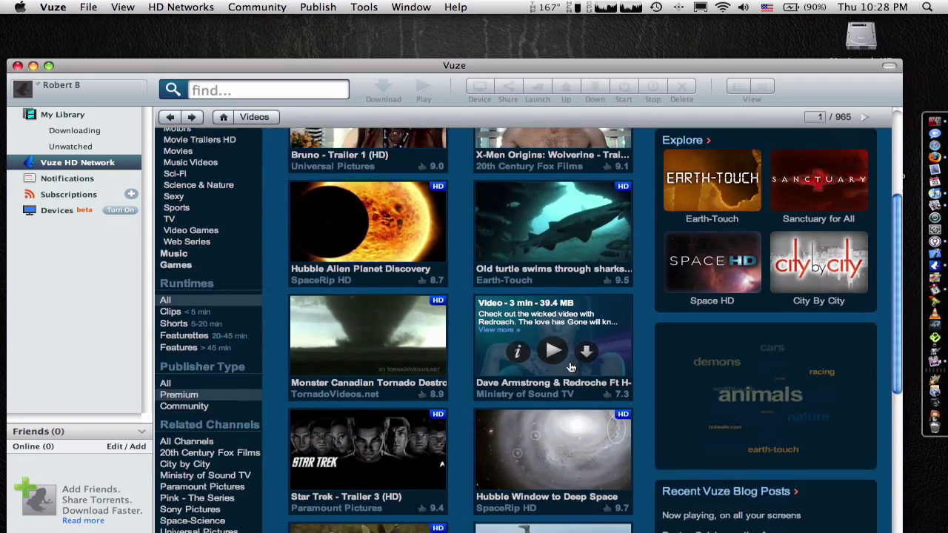
pyautogui.scroll(-5, 570, 368)
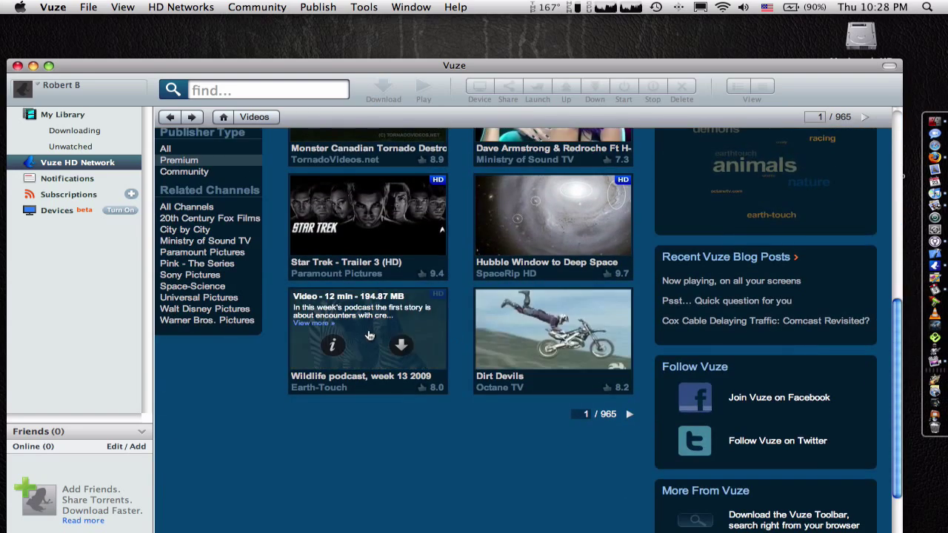
pyautogui.scroll(7, 370, 336)
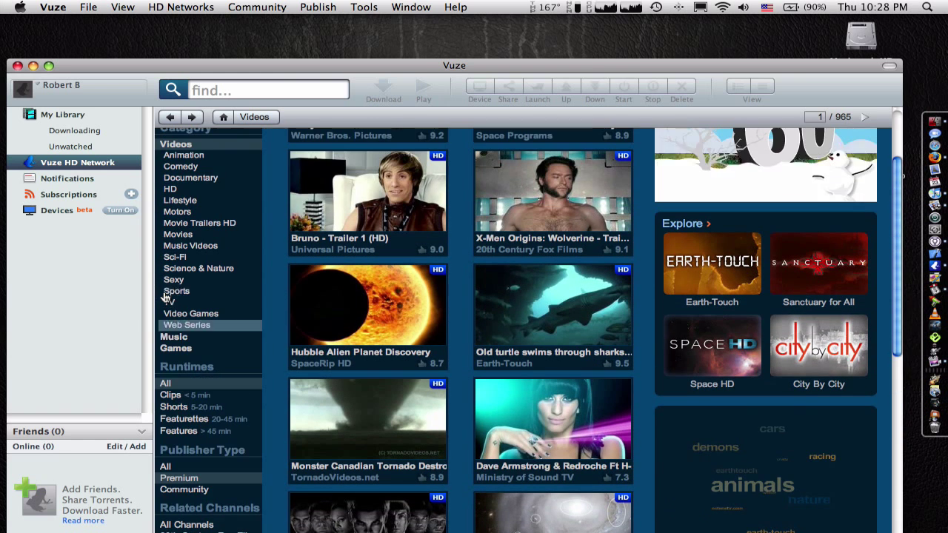
pyautogui.click(207, 317)
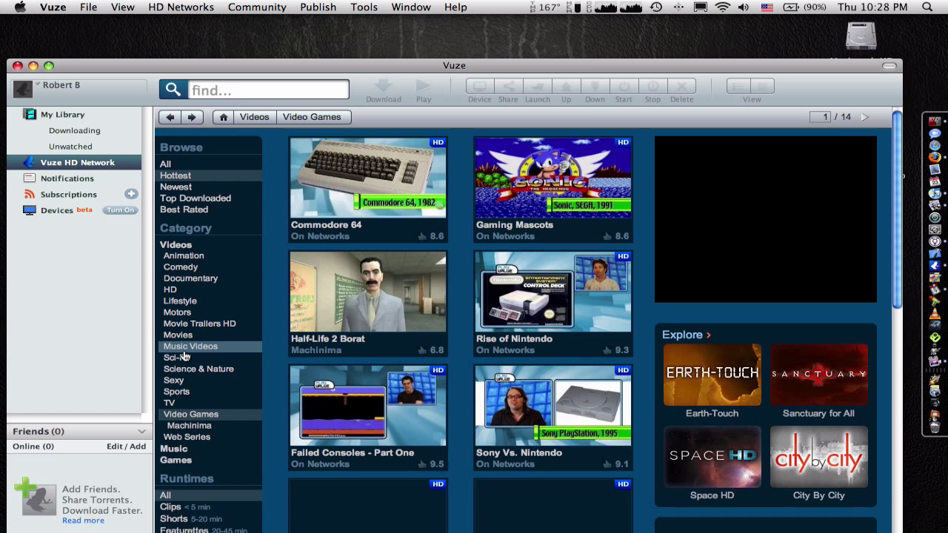
pyautogui.scroll(-1, 174, 371)
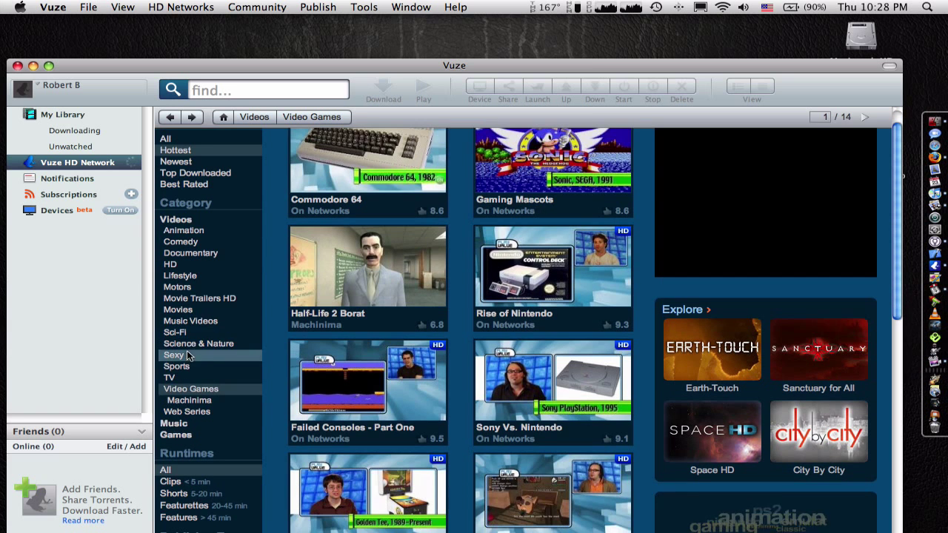
# Step: Open the main Games category and look through the hottest downloadable games
pyautogui.click(177, 431)
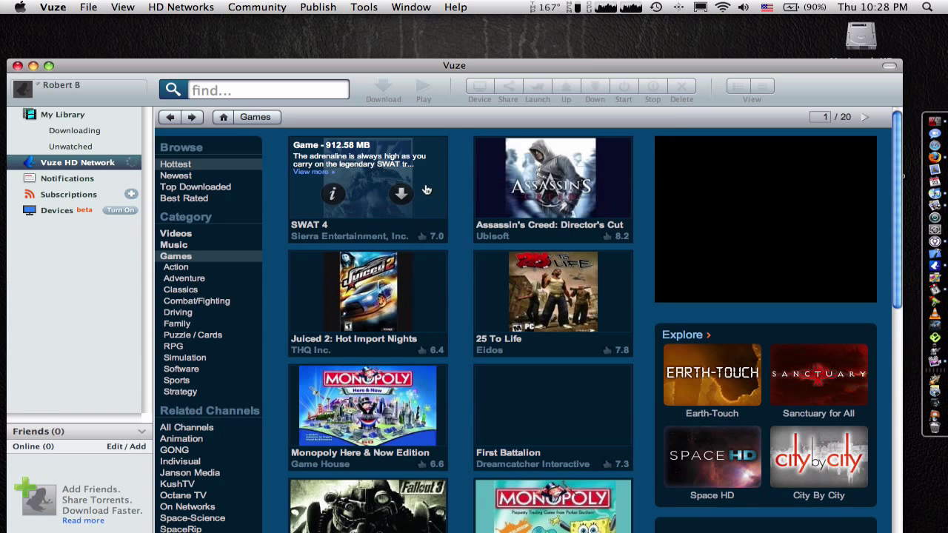
pyautogui.moveTo(509, 207)
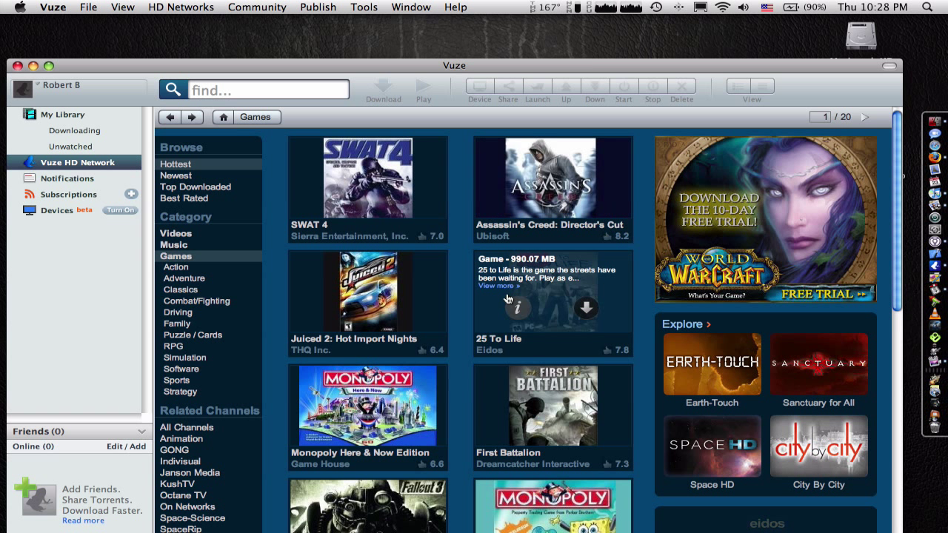
pyautogui.moveTo(402, 290)
pyautogui.scroll(-5, 402, 289)
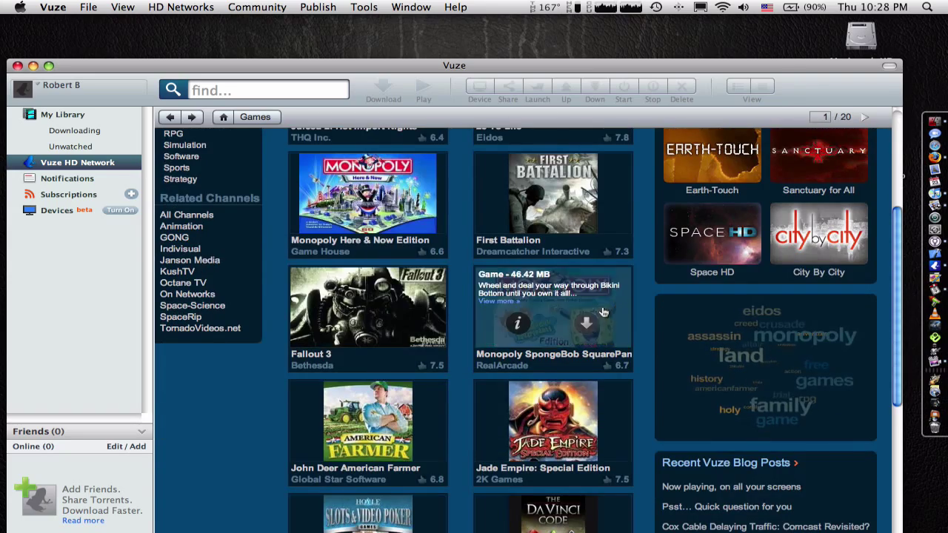
pyautogui.scroll(-4, 489, 302)
pyautogui.scroll(7, 522, 311)
pyautogui.scroll(3, 522, 311)
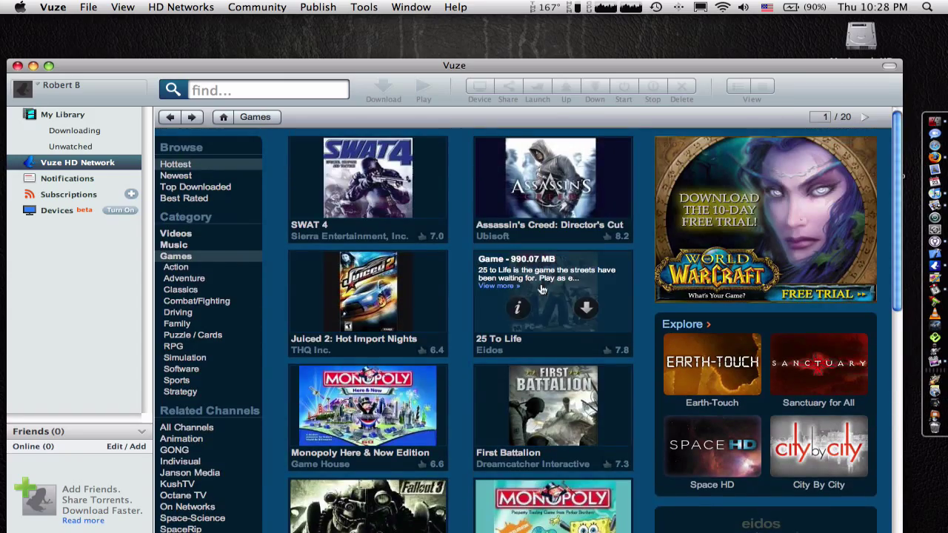
# Step: Select the Azureus4.2.0.2.jar entry in My Library and move the Vuze window up the desktop
pyautogui.click(73, 117)
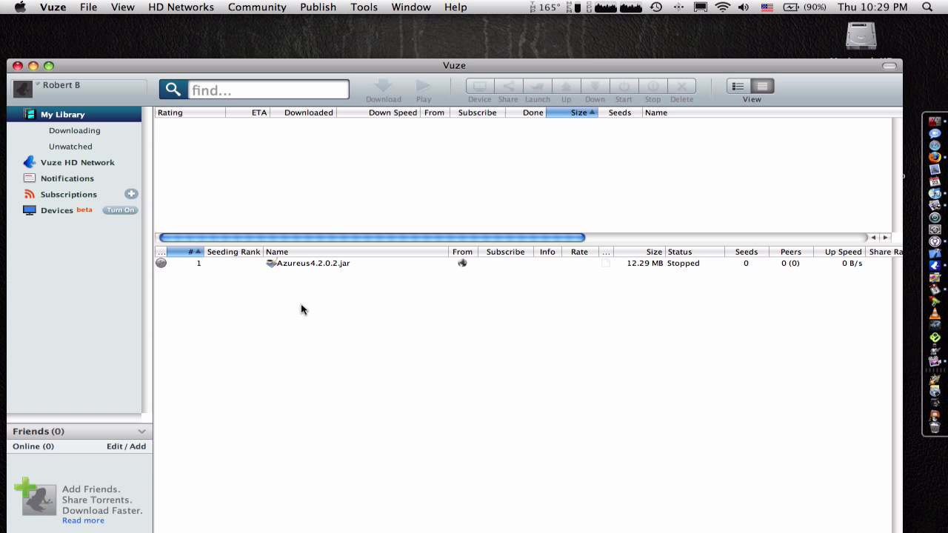
pyautogui.click(323, 264)
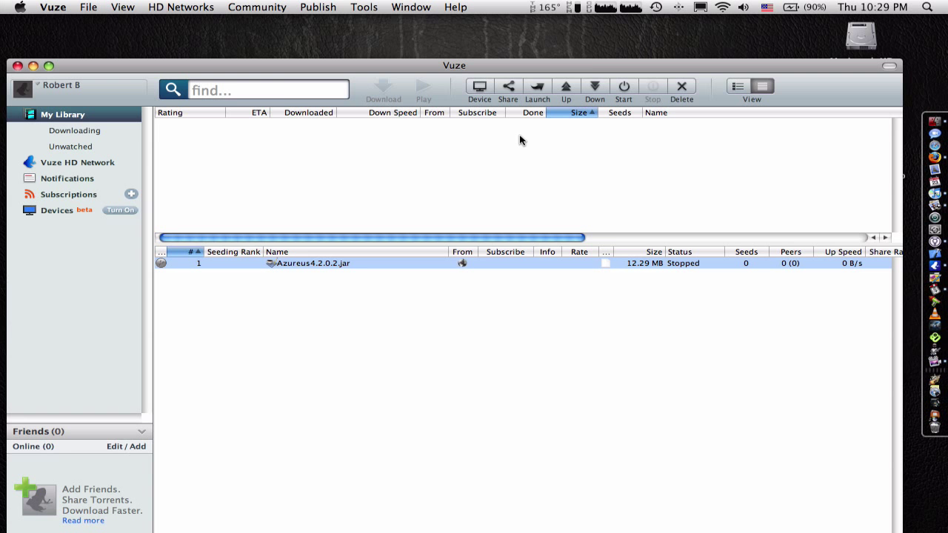
pyautogui.moveTo(292, 64); pyautogui.dragTo(283, 26)
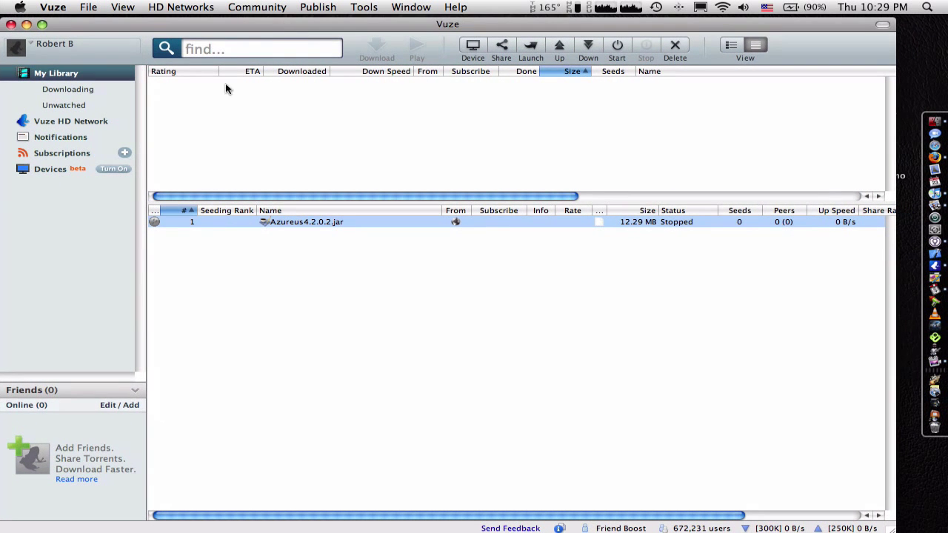
# Step: View the Devices section and the library's Downloading list
pyautogui.click(49, 169)
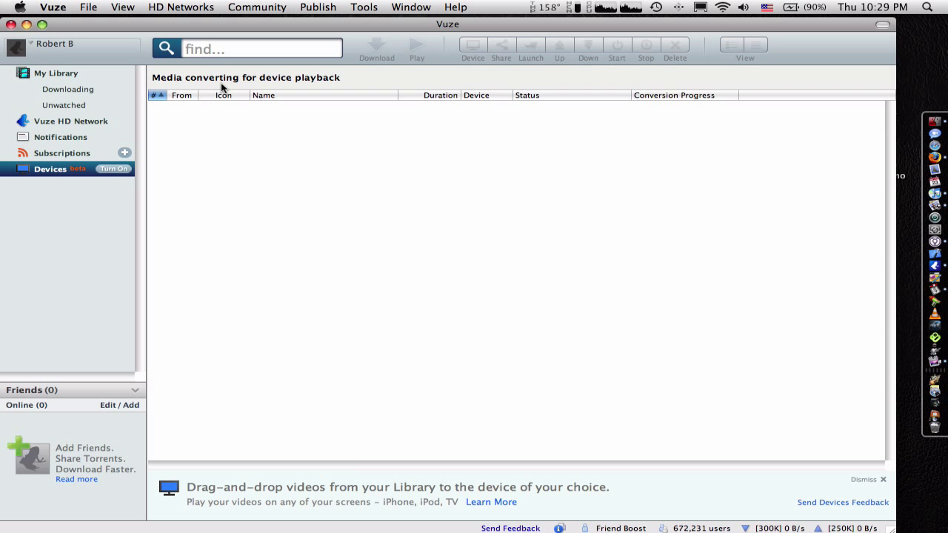
pyautogui.click(99, 90)
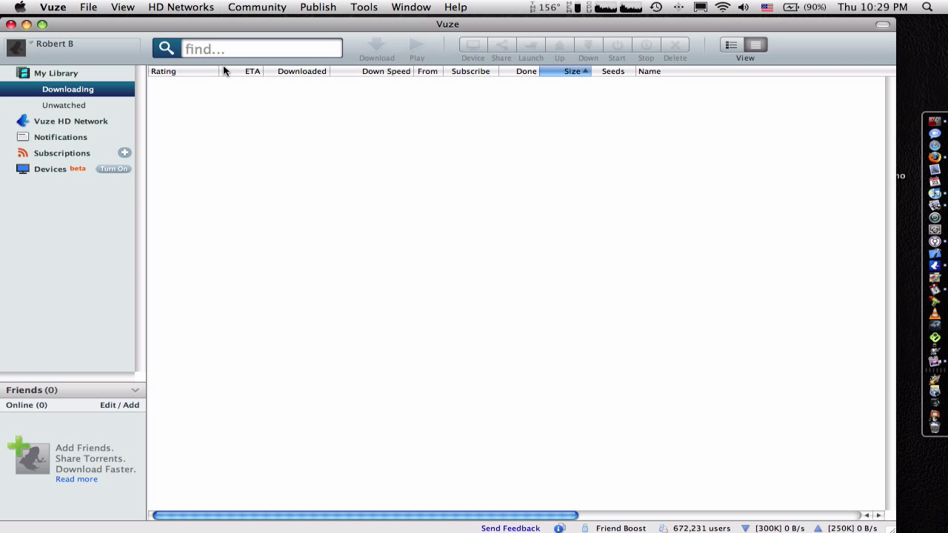
# Step: Search for "taylor swift" and look over the video results from the Vuze HD Network
pyautogui.click(232, 47)
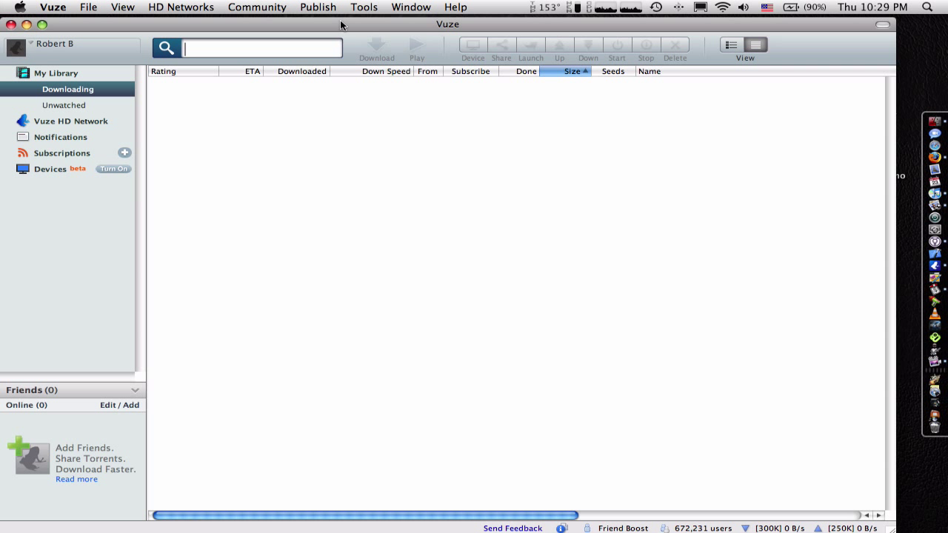
pyautogui.write('taylor swift')
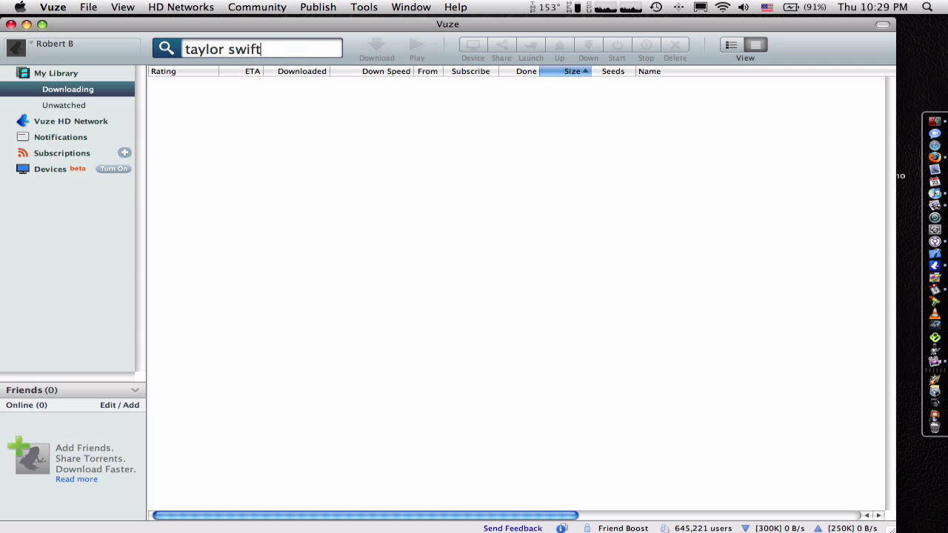
pyautogui.press('Return')
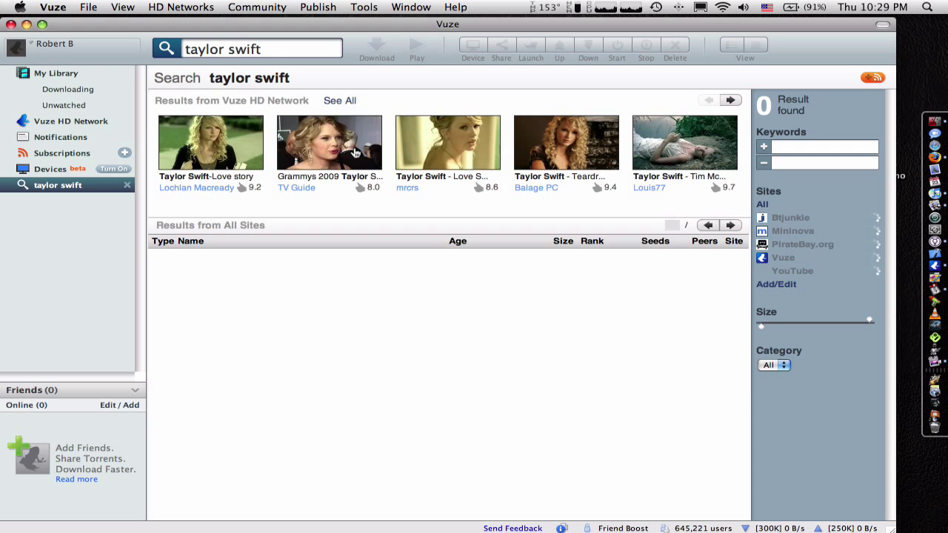
pyautogui.moveTo(230, 147)
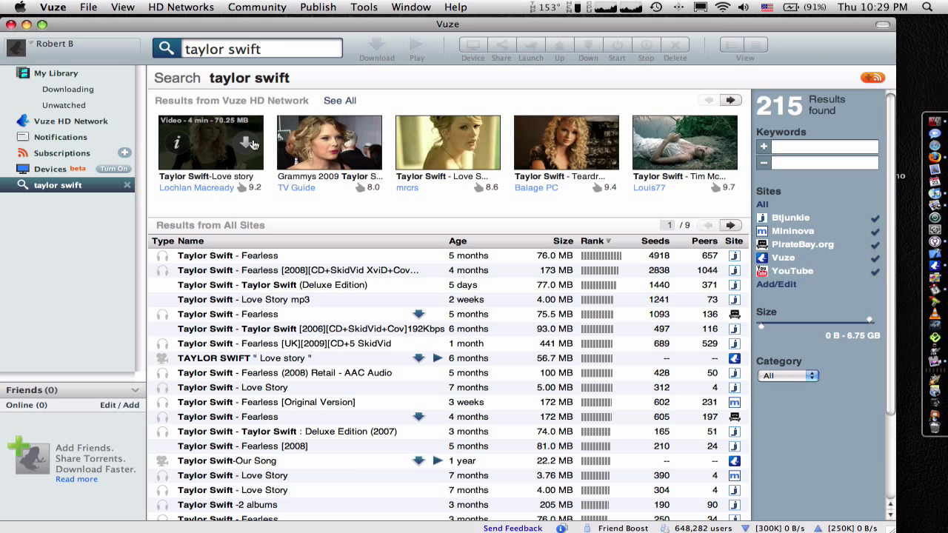
pyautogui.moveTo(479, 141)
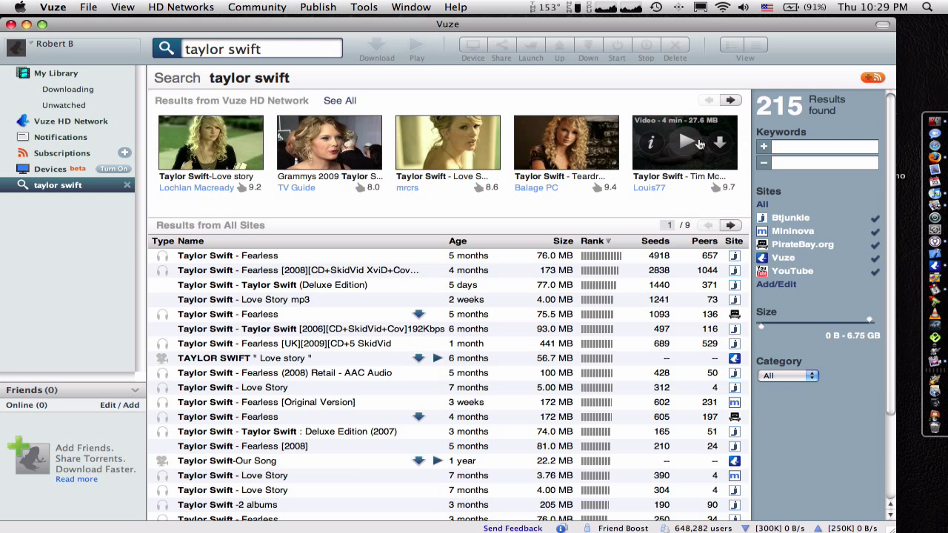
pyautogui.moveTo(685, 143)
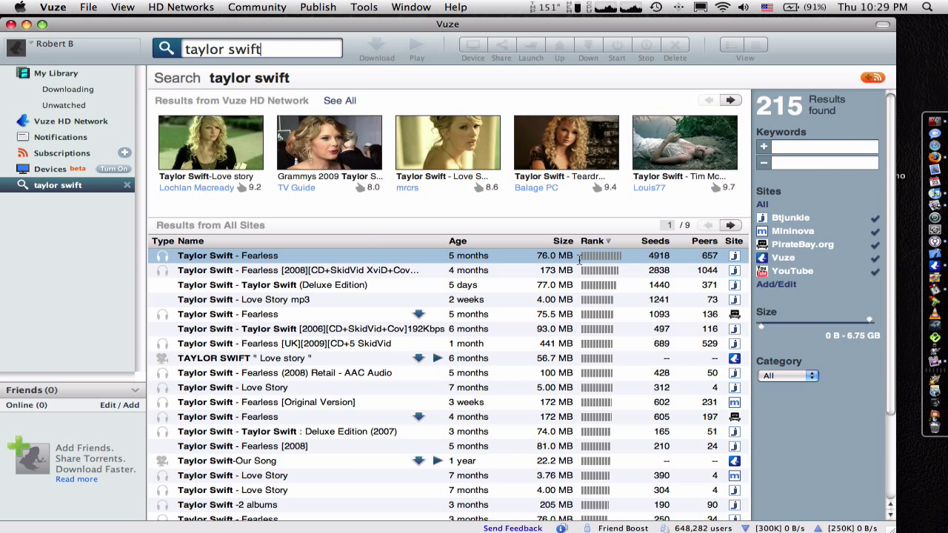
# Step: Limit the search results to PirateBay.org and open the details of the top Taylor Swift - Fearless torrent
pyautogui.click(794, 247)
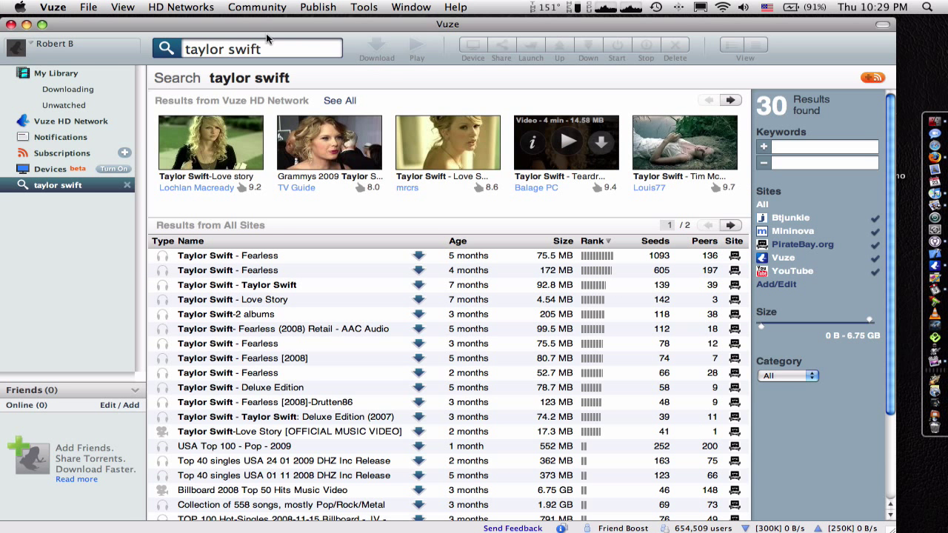
pyautogui.moveTo(308, 27); pyautogui.dragTo(314, 25)
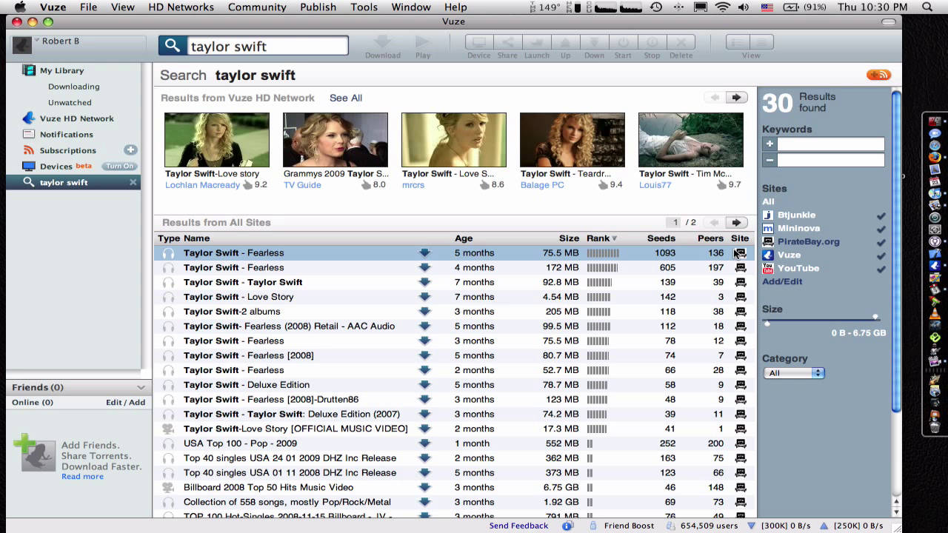
pyautogui.click(667, 240)
pyautogui.doubleClick(268, 254)
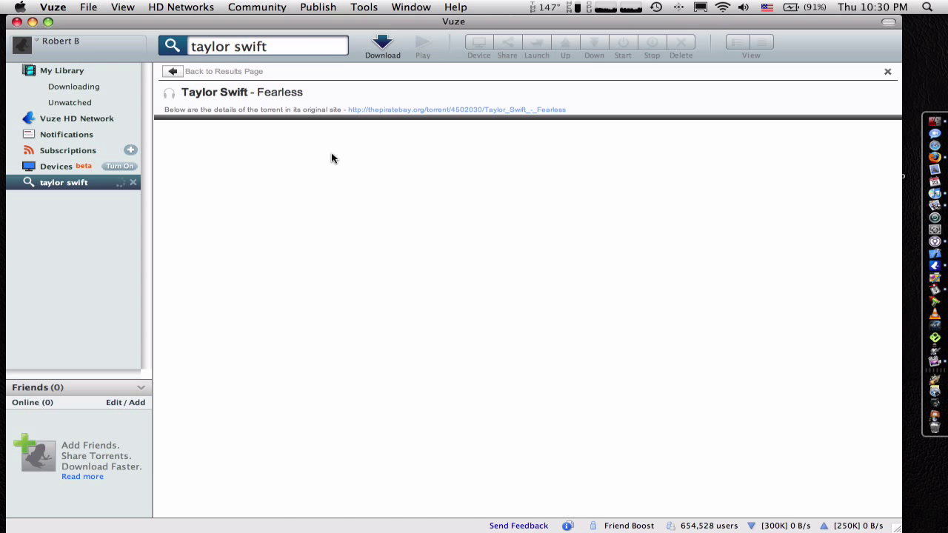
pyautogui.scroll(-5, 327, 177)
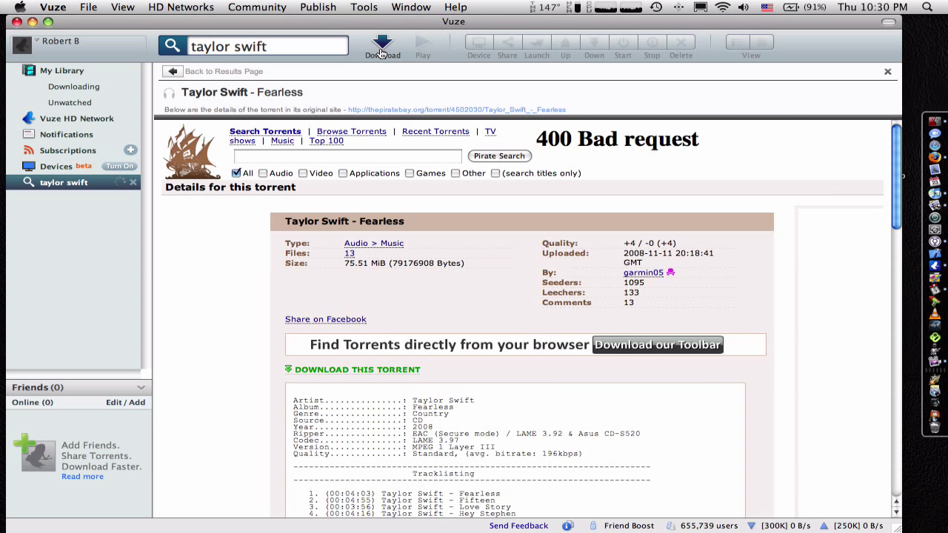
# Step: Download the Taylor Swift - Fearless torrent and show it in the Downloading list
pyautogui.click(382, 49)
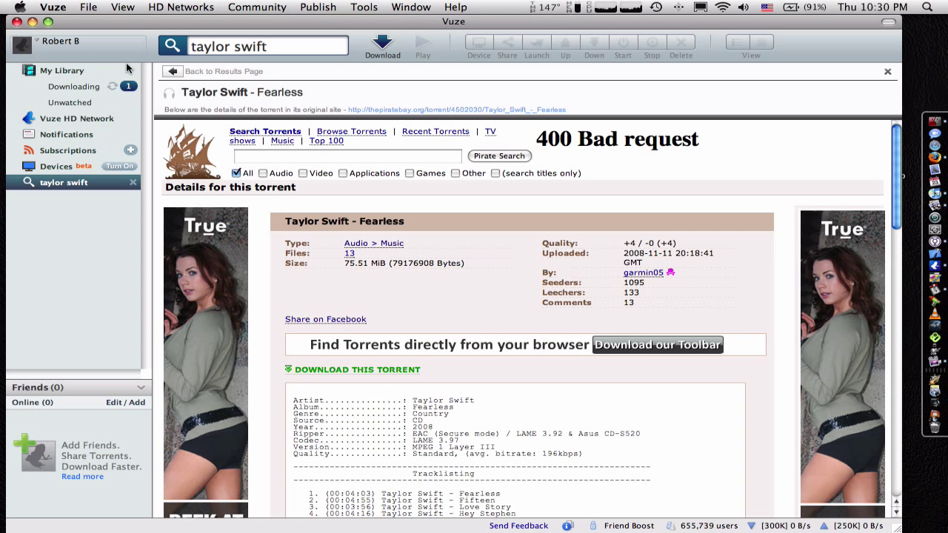
pyautogui.click(87, 87)
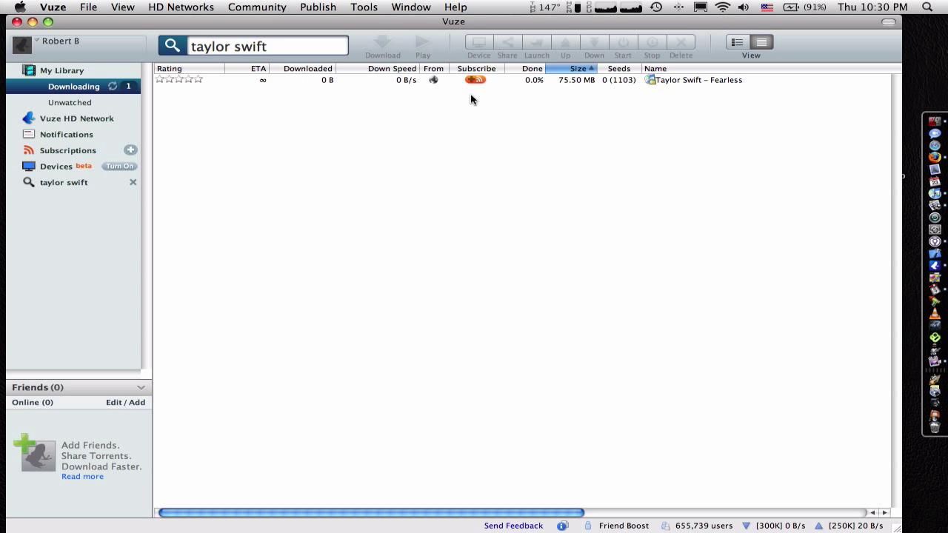
# Step: Review the Taylor Swift - Fearless download's transfer options, including the Advanced download and upload speed limits, and open its details
pyautogui.click(323, 80)
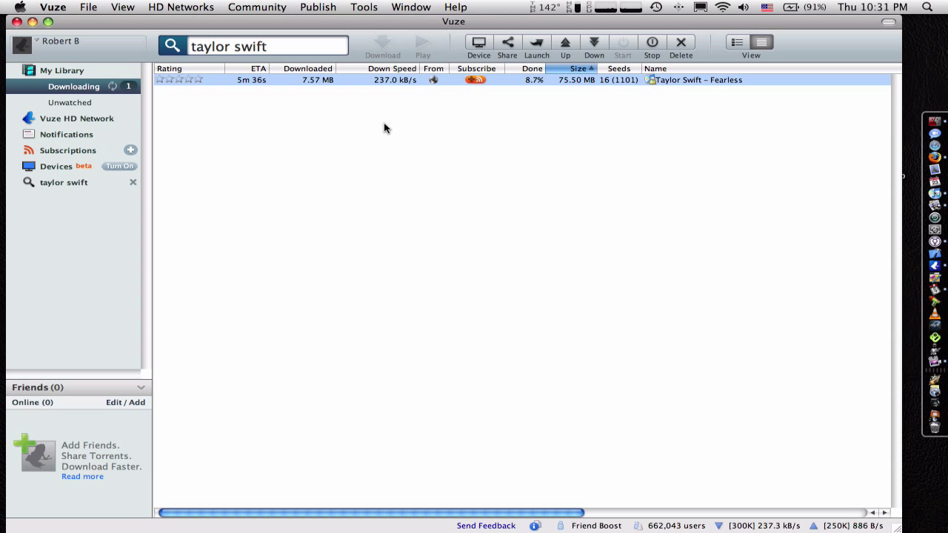
pyautogui.rightClick(300, 79)
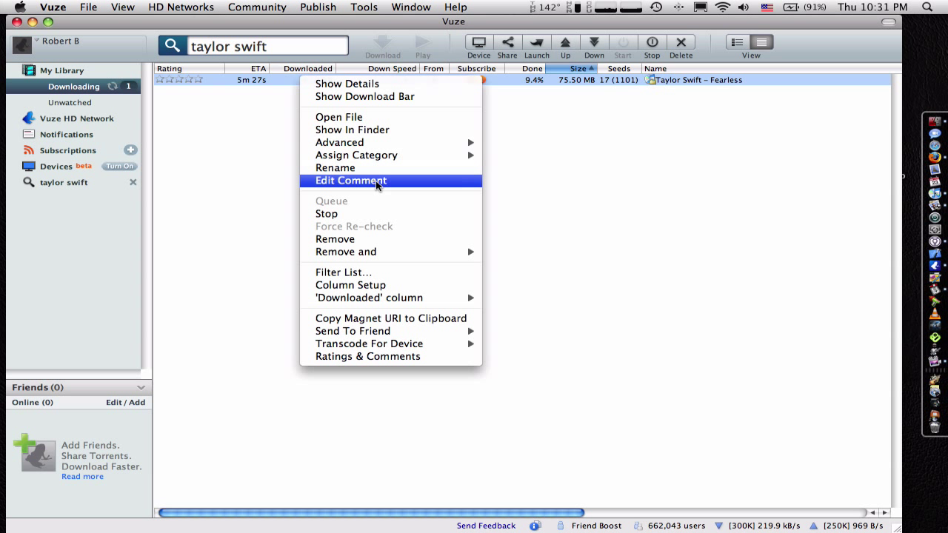
pyautogui.moveTo(370, 142)
pyautogui.moveTo(576, 143)
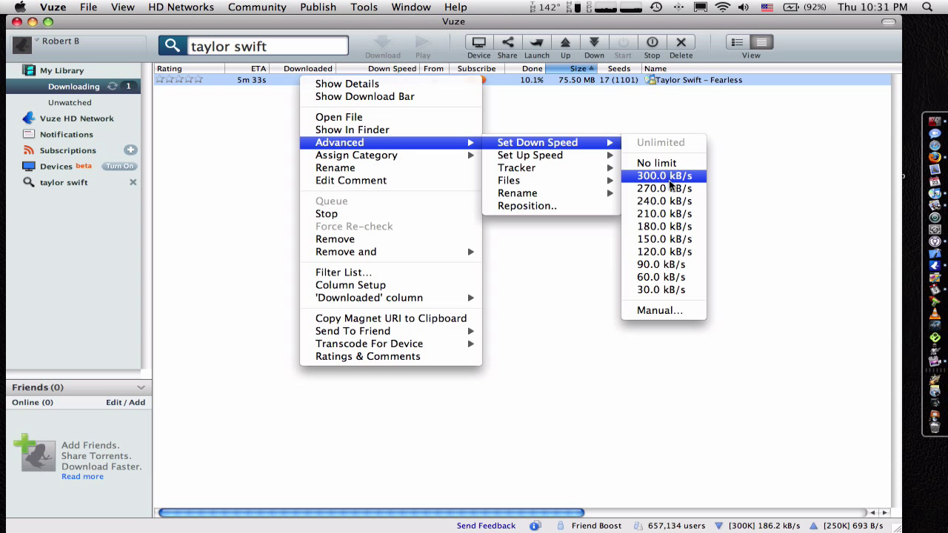
pyautogui.moveTo(557, 157)
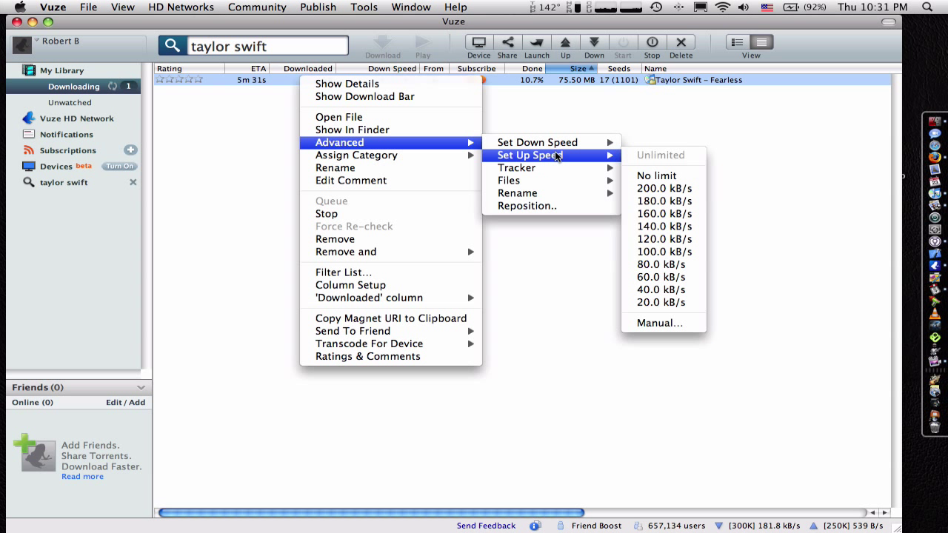
pyautogui.moveTo(537, 169)
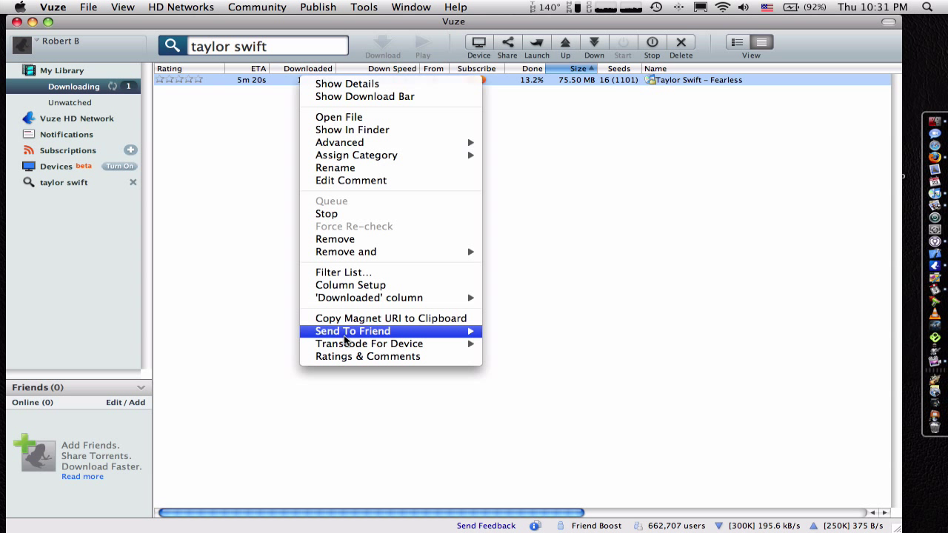
pyautogui.moveTo(395, 155)
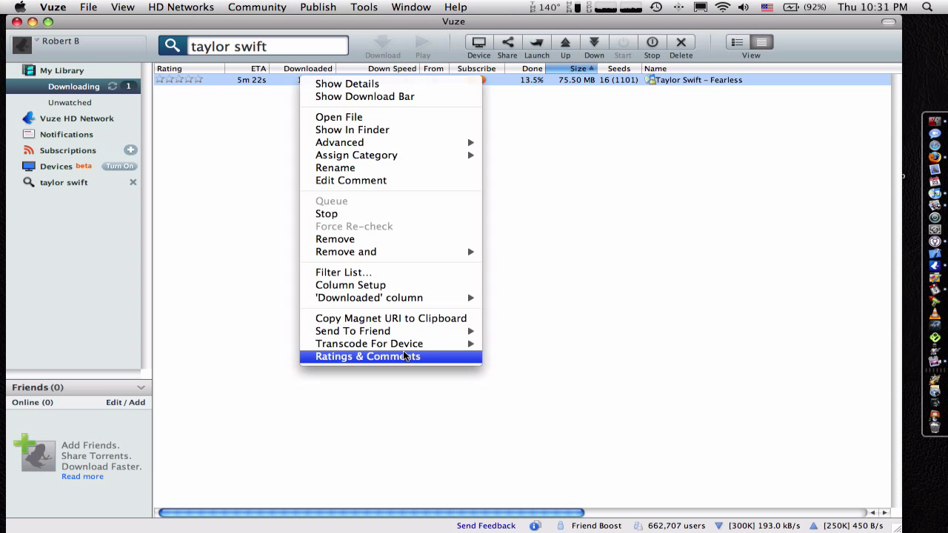
pyautogui.moveTo(397, 343)
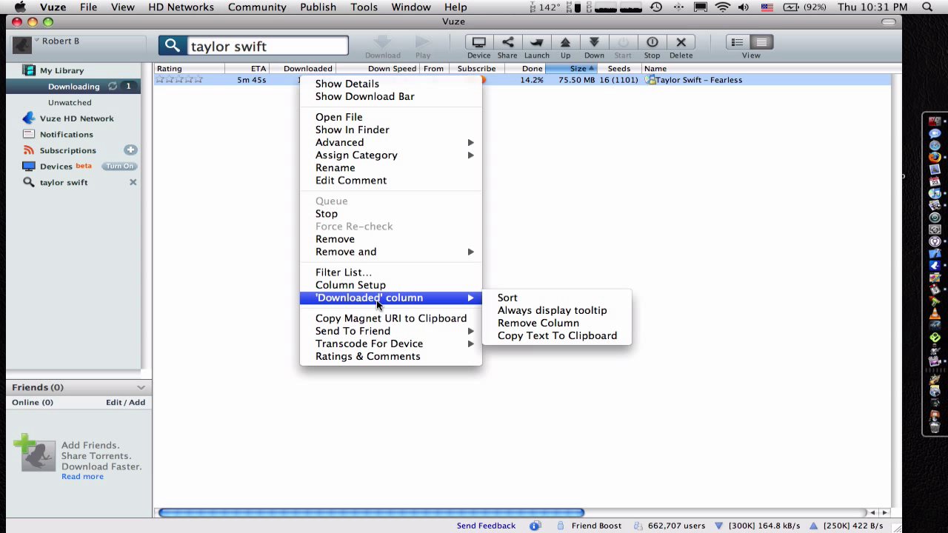
pyautogui.click(343, 82)
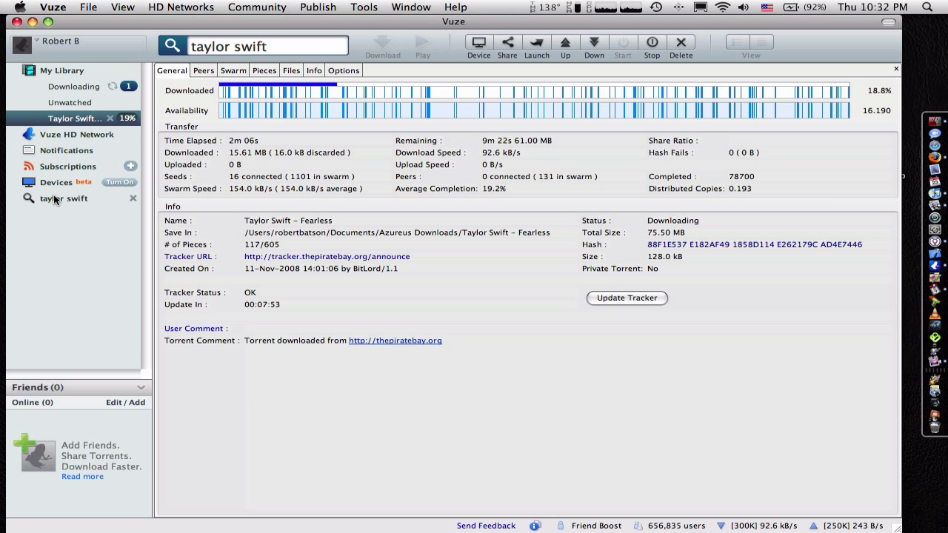
# Step: Close the torrent's details and look through the Devices, Subscriptions, taylor swift search and Notifications sections
pyautogui.click(110, 118)
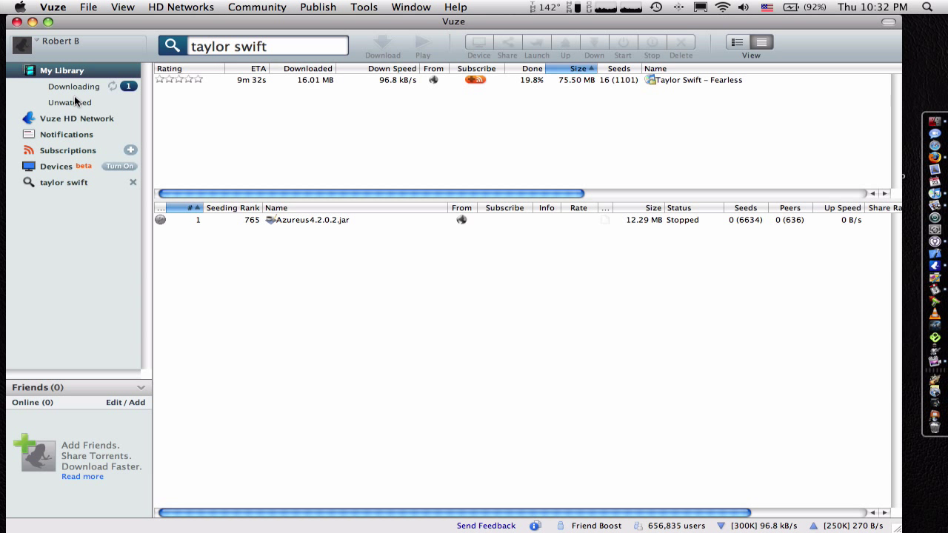
pyautogui.click(53, 166)
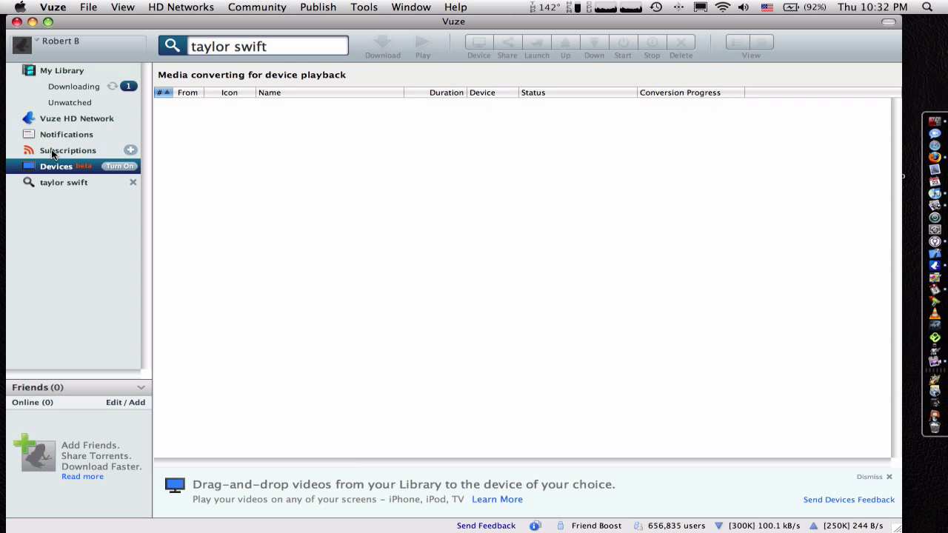
pyautogui.click(53, 151)
pyautogui.click(56, 185)
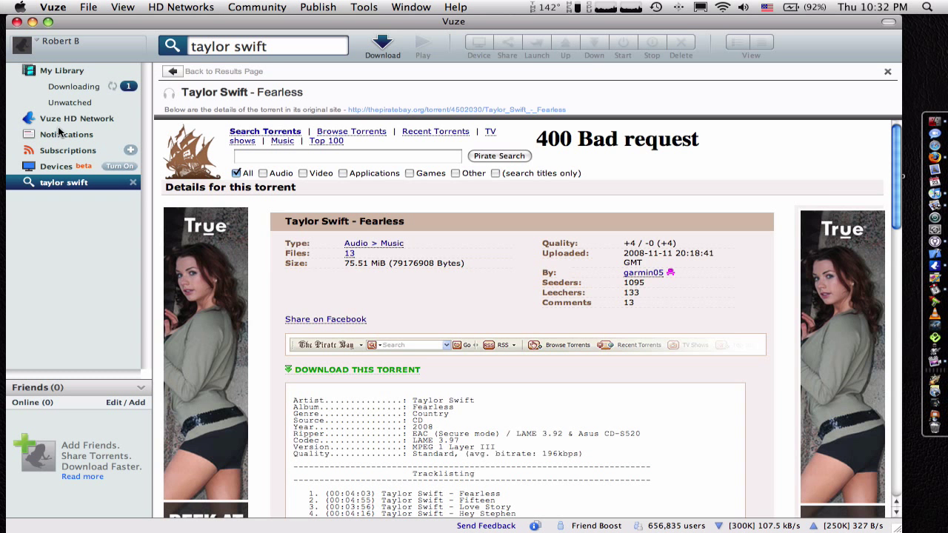
pyautogui.click(78, 135)
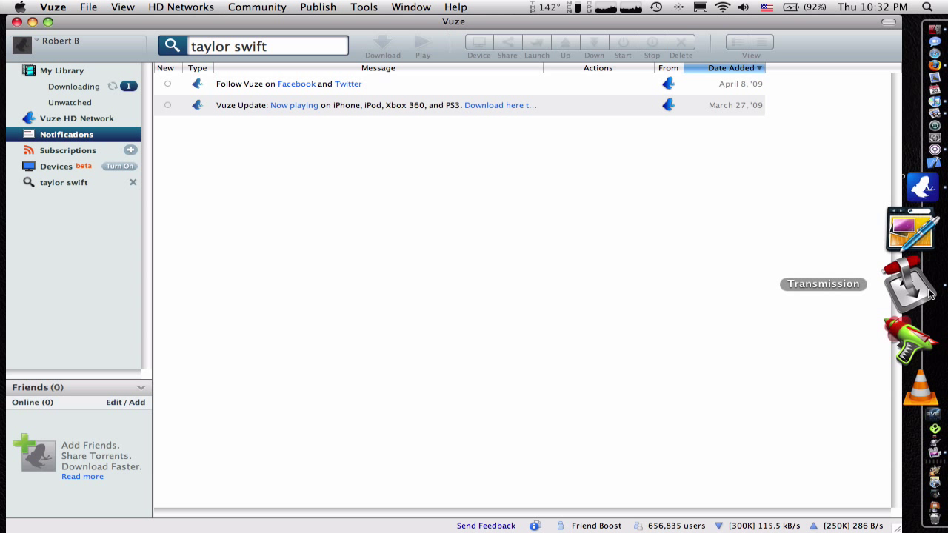
# Step: Return to the Downloading list and stop the Taylor Swift - Fearless transfer
pyautogui.click(72, 89)
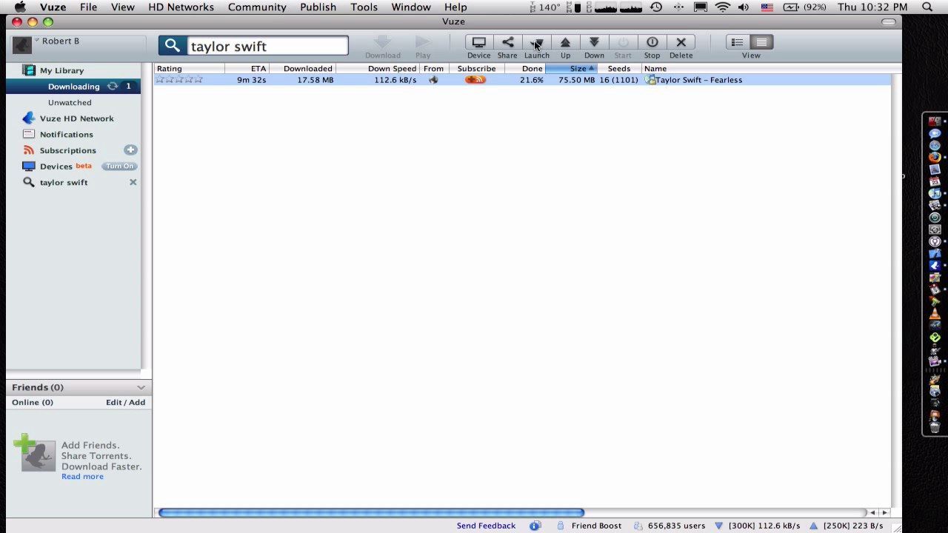
pyautogui.click(616, 79)
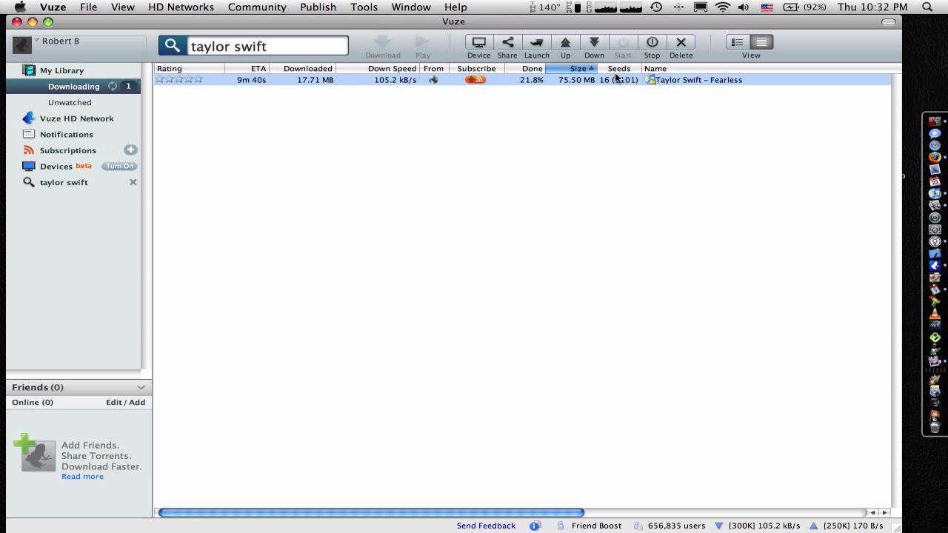
pyautogui.click(649, 51)
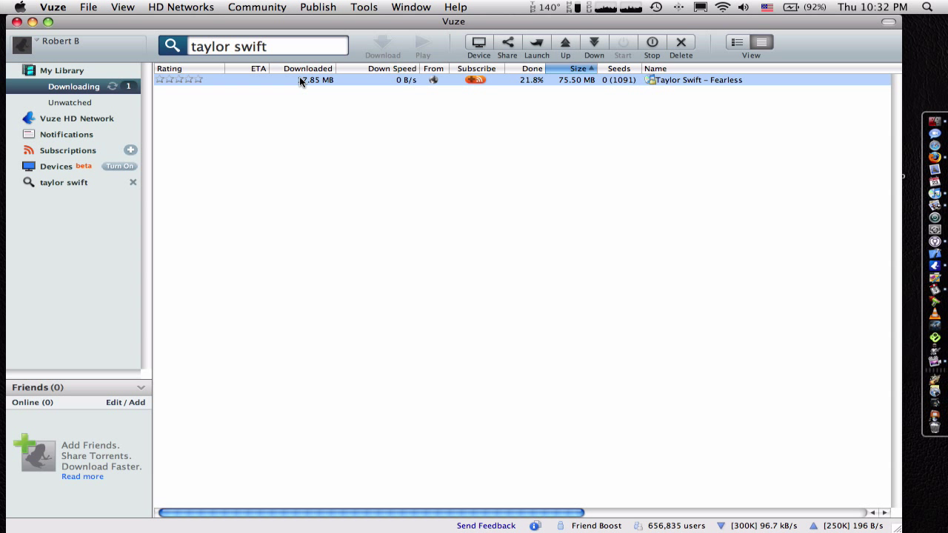
# Step: Remove the stopped Taylor Swift - Fearless torrent using one of the Remove and options
pyautogui.rightClick(337, 78)
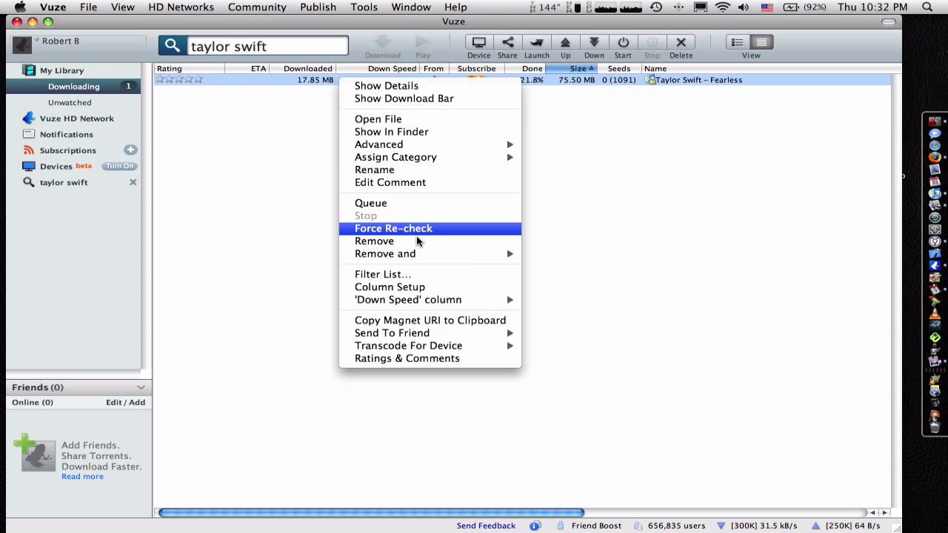
pyautogui.moveTo(406, 254)
pyautogui.click(570, 279)
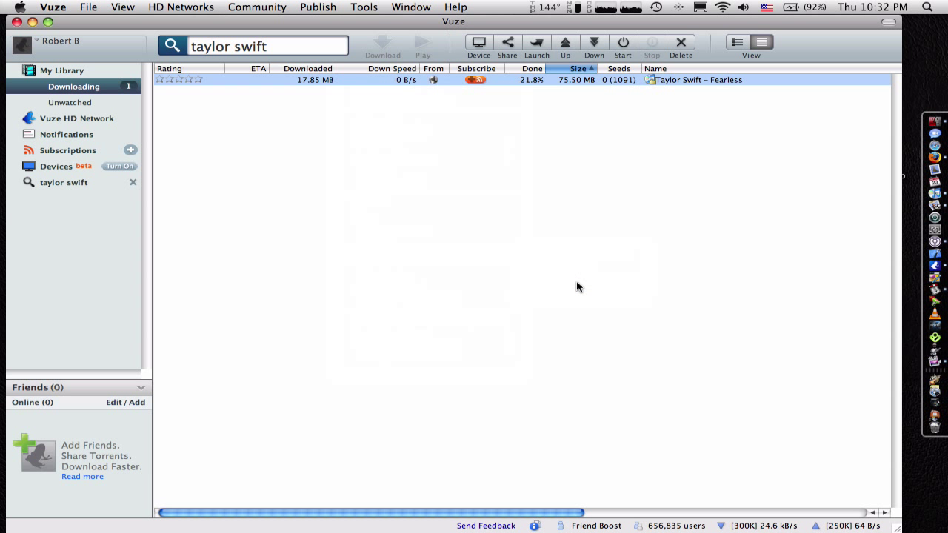
pyautogui.click(535, 313)
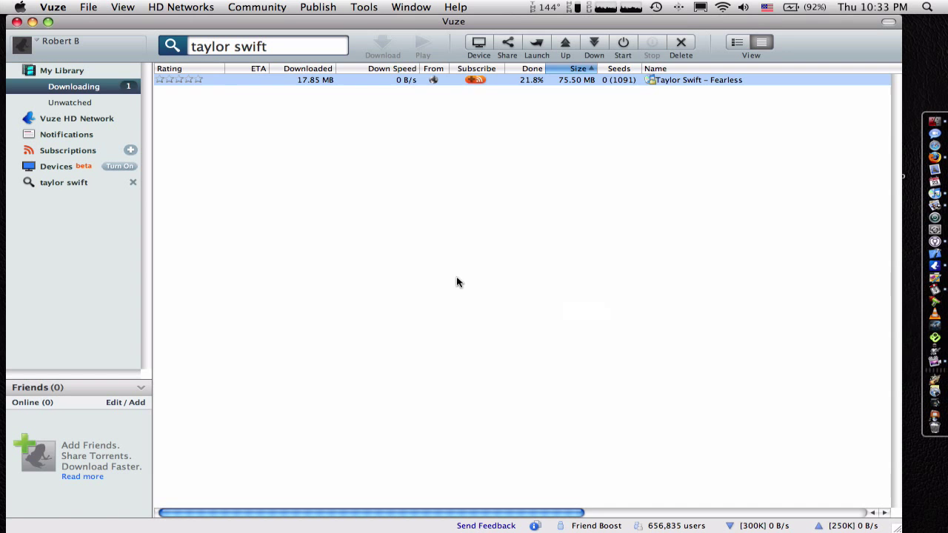
# Step: Close the Vuze window and switch to the Finder desktop
pyautogui.click(17, 22)
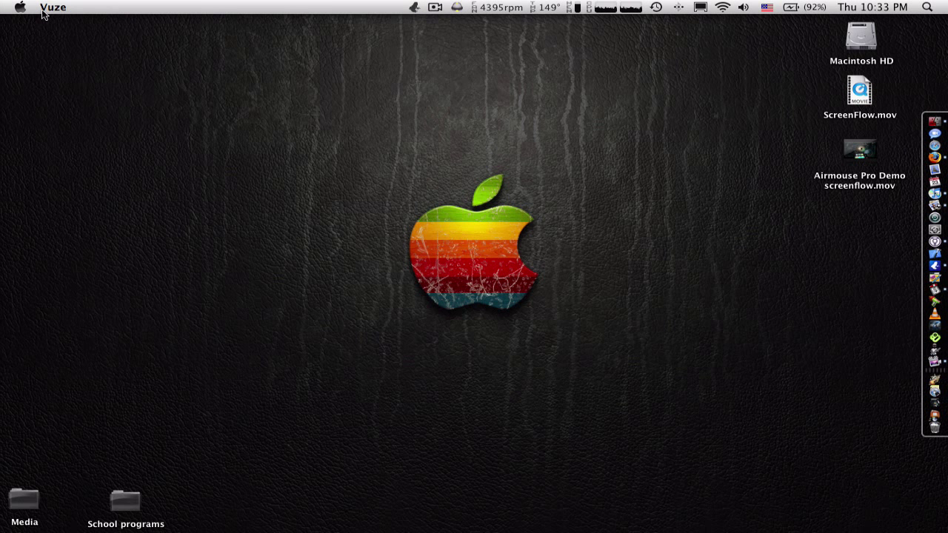
pyautogui.click(46, 9)
pyautogui.click(335, 58)
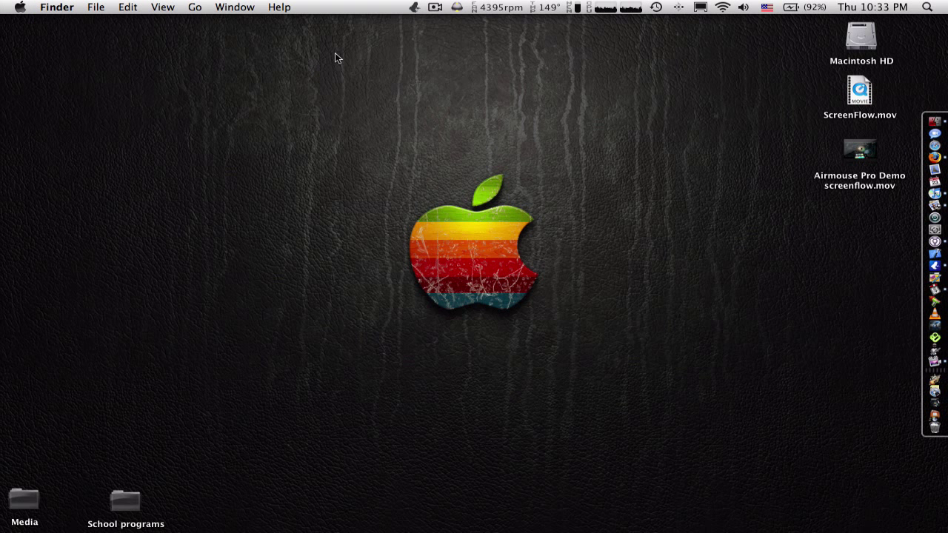
# Step: Exit the Vuze process still running in the background and force it to quit
pyautogui.click(411, 9)
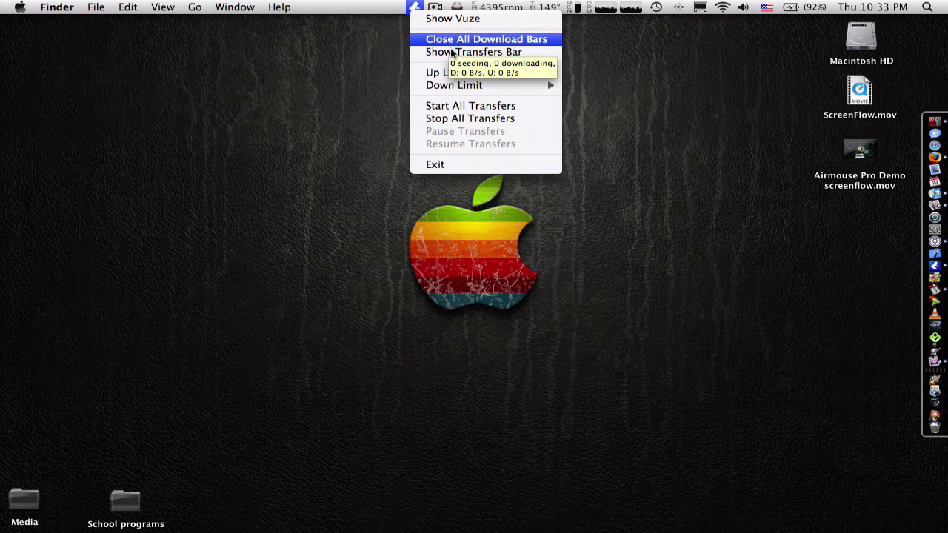
pyautogui.moveTo(461, 75)
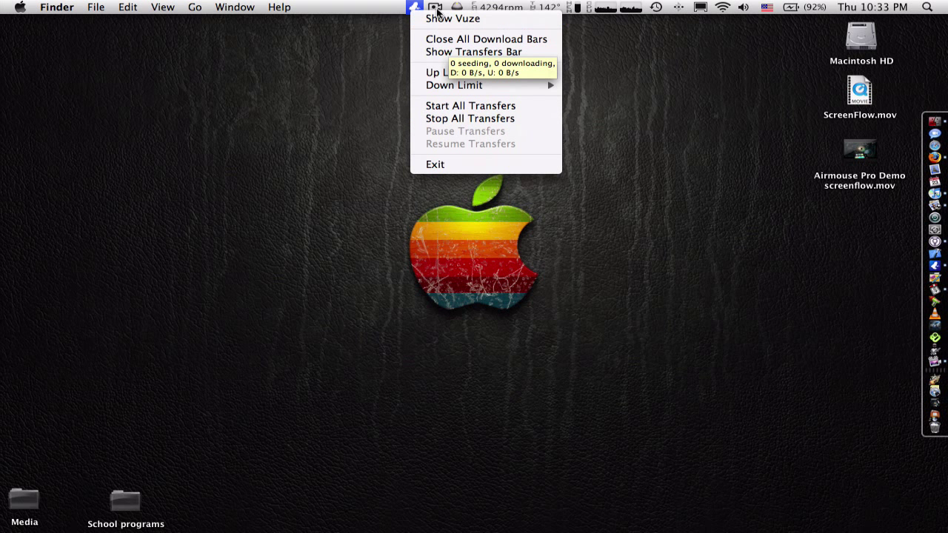
pyautogui.click(434, 164)
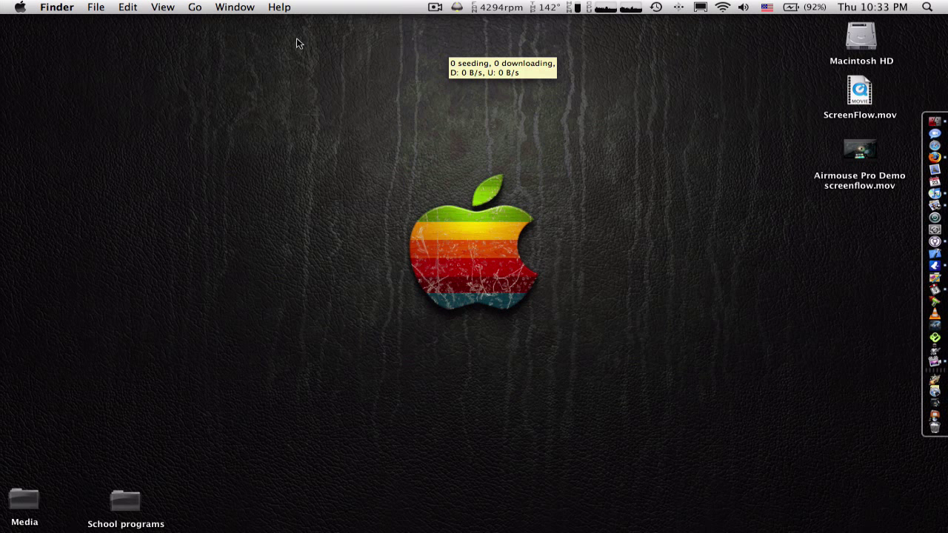
pyautogui.rightClick(927, 267)
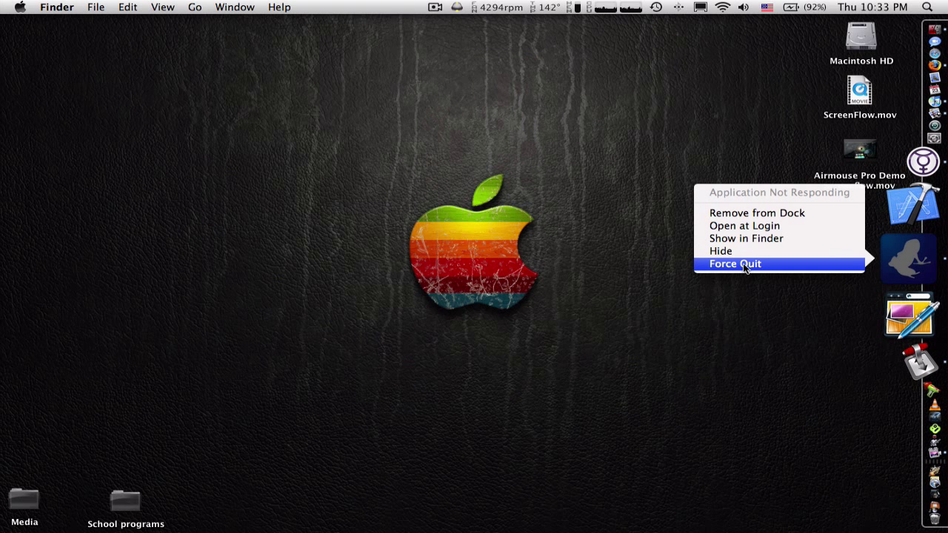
pyautogui.click(735, 263)
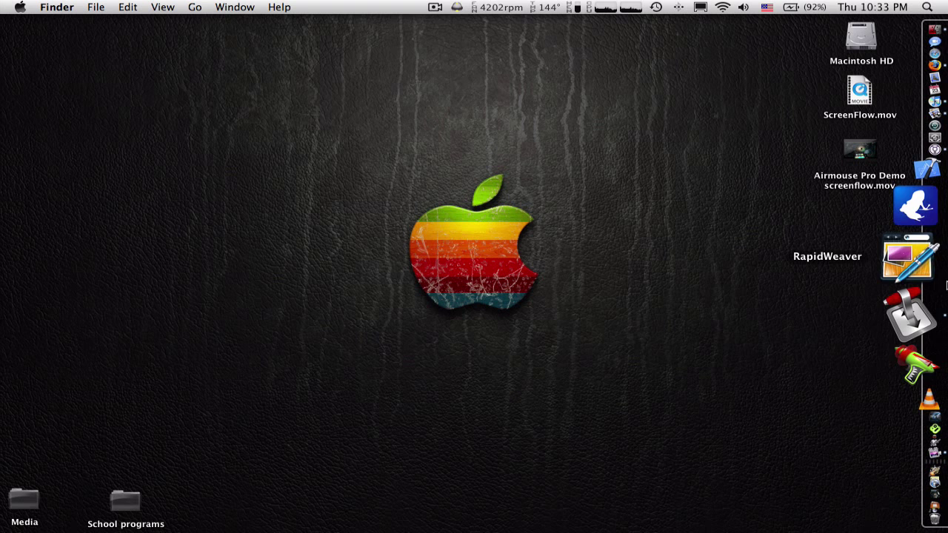
pyautogui.click(437, 9)
pyautogui.click(453, 23)
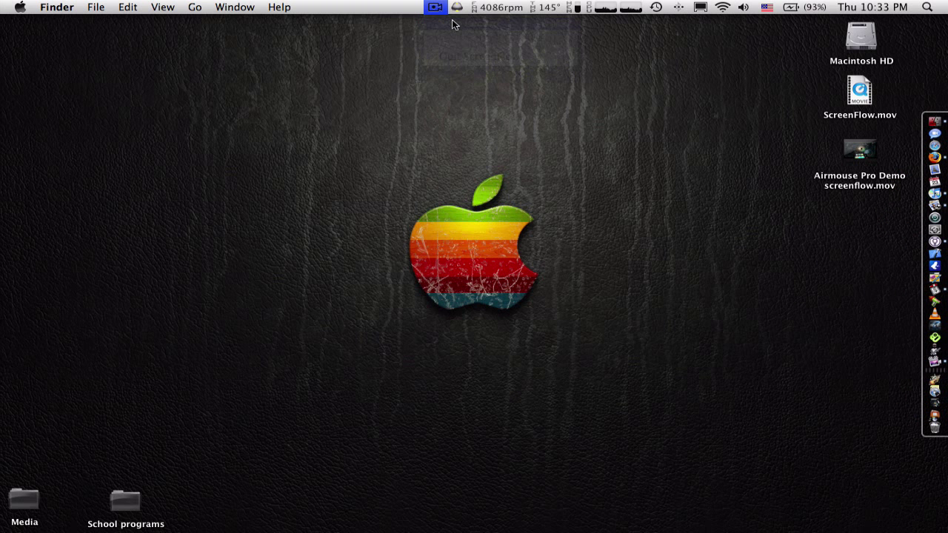